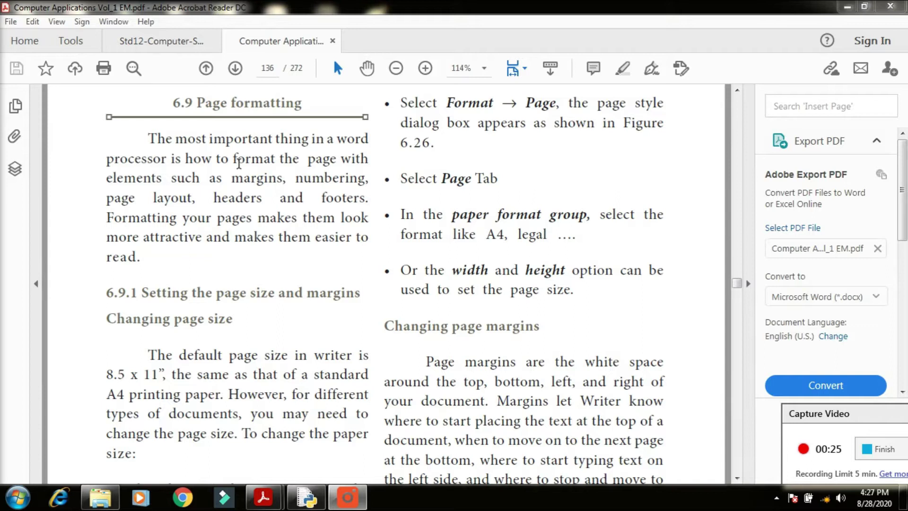
- Highlight "margins, numbering, page layout, headers and footers." in the first paragraph of section 6.9 Page formatting
left_click(232, 178)
key("ctrl+shift+Right")
key("ctrl+shift+Right")
key("ctrl+shift+Right")
key("ctrl+shift+Right")
key("ctrl+shift+Right")
key("ctrl+shift+Right")
key("ctrl+shift+Right")
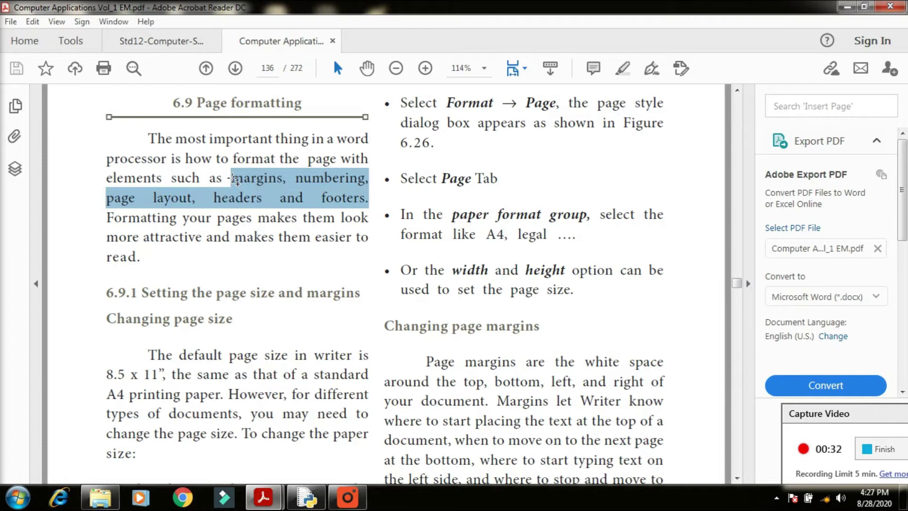
left_click(620, 71)
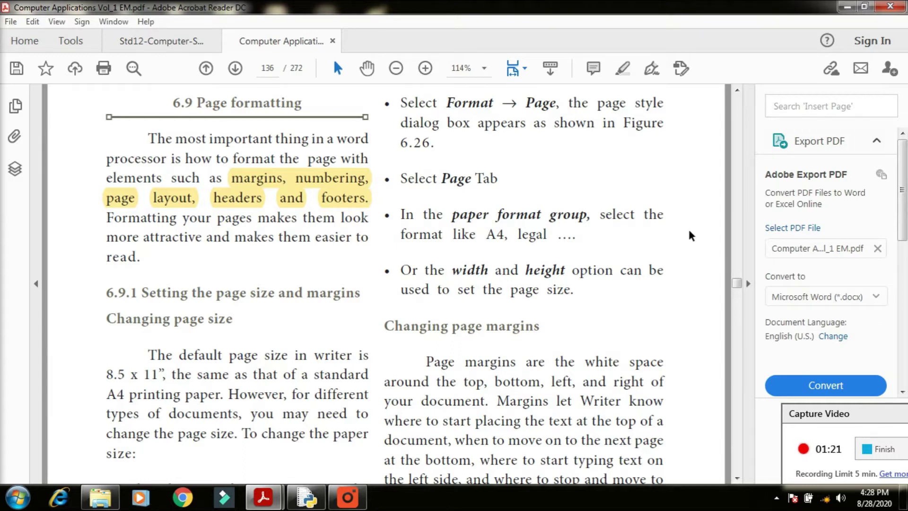
- Switch to Microsoft Office Word 2007 with a new blank document
scroll(690, 234, "down", 1)
scroll(690, 235, "down", 4)
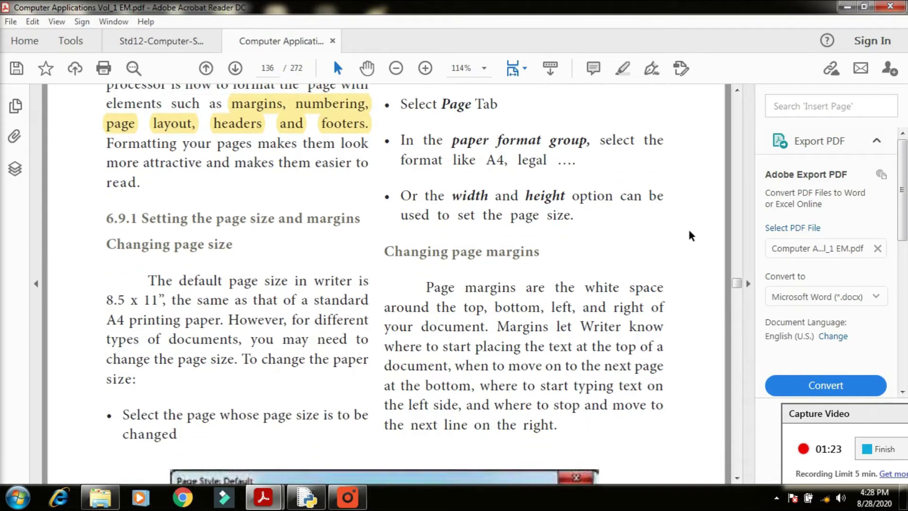
scroll(690, 235, "down", 3)
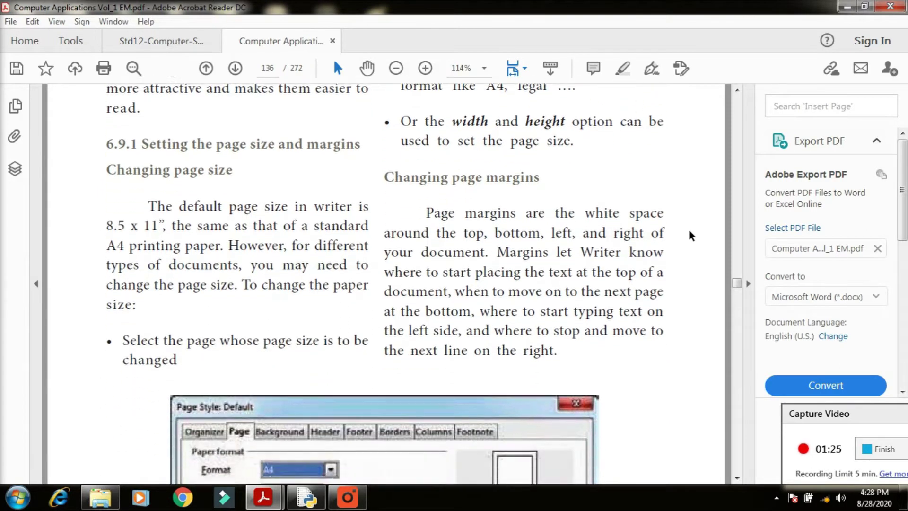
scroll(690, 235, "down", 1)
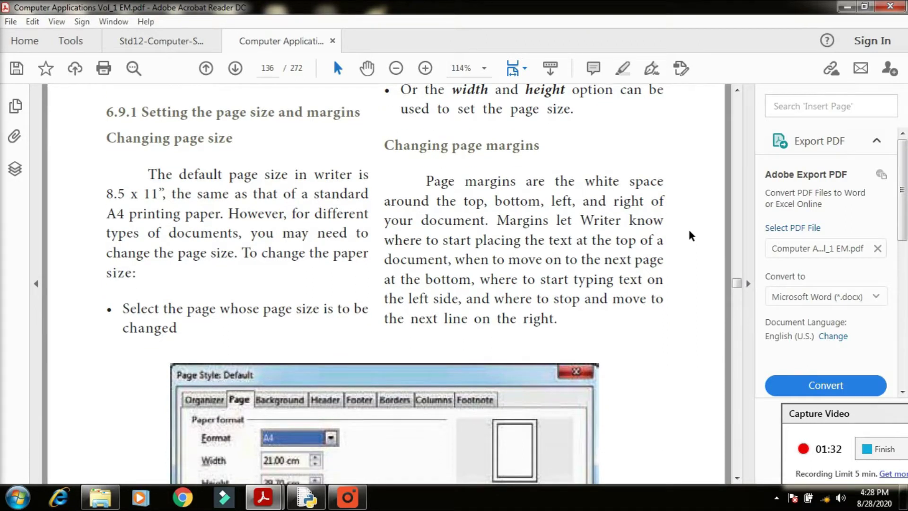
key("super")
key("Up")
key("Up")
key("Up")
key("Up")
key("Up")
key("Up")
key("Up")
key("Up")
key("Up")
key("Up")
key("Up")
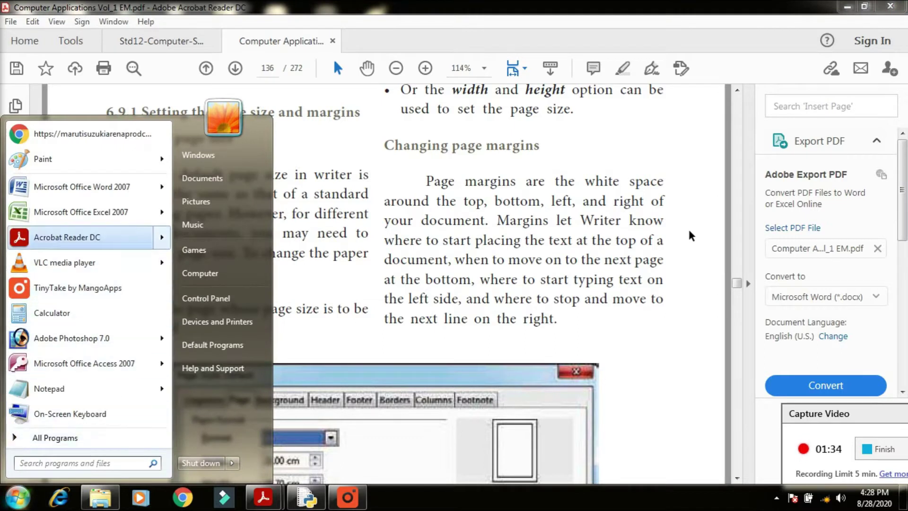
key("Escape")
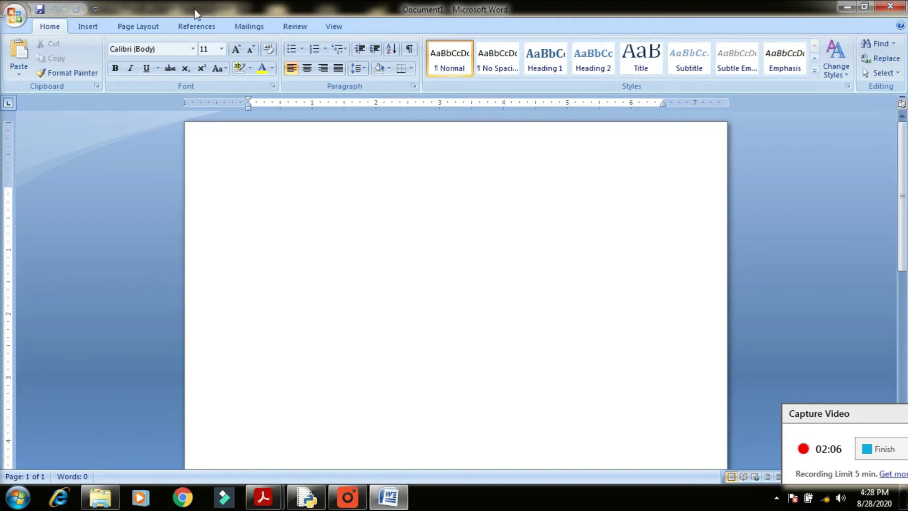
- Open the Page Setup dialog's paper settings for the blank document
left_click(138, 30)
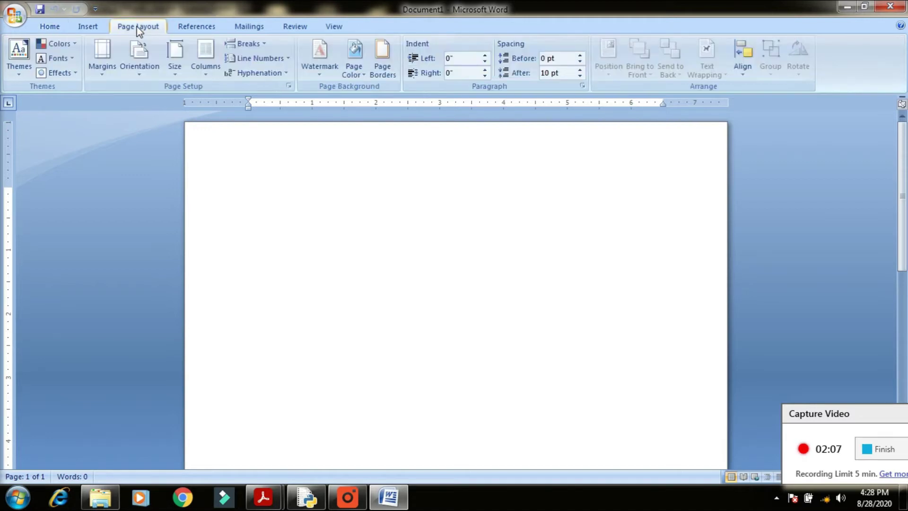
left_click(176, 71)
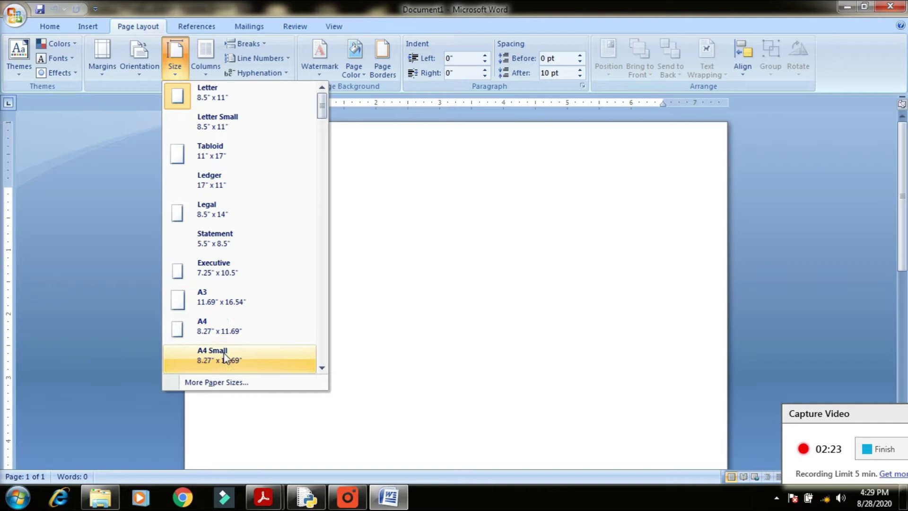
left_click(223, 382)
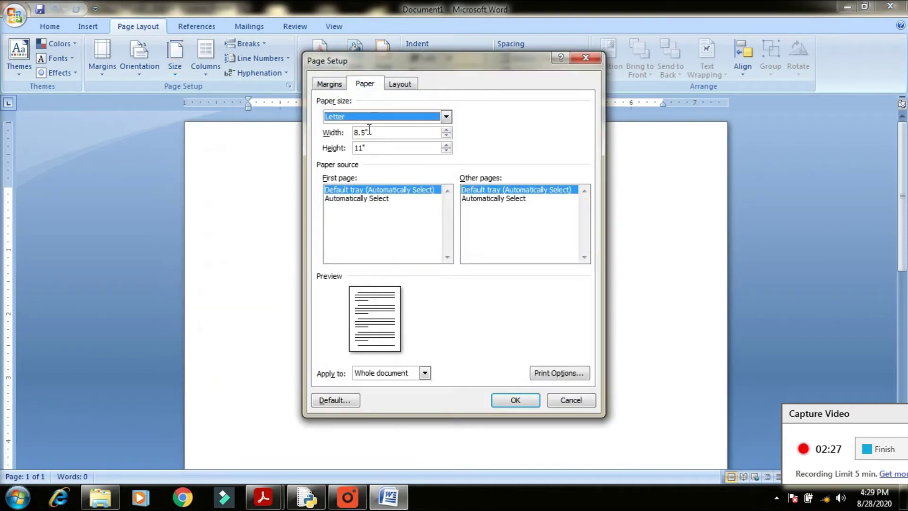
- Try the Custom size option as the paper size in Page Setup
left_click(446, 117)
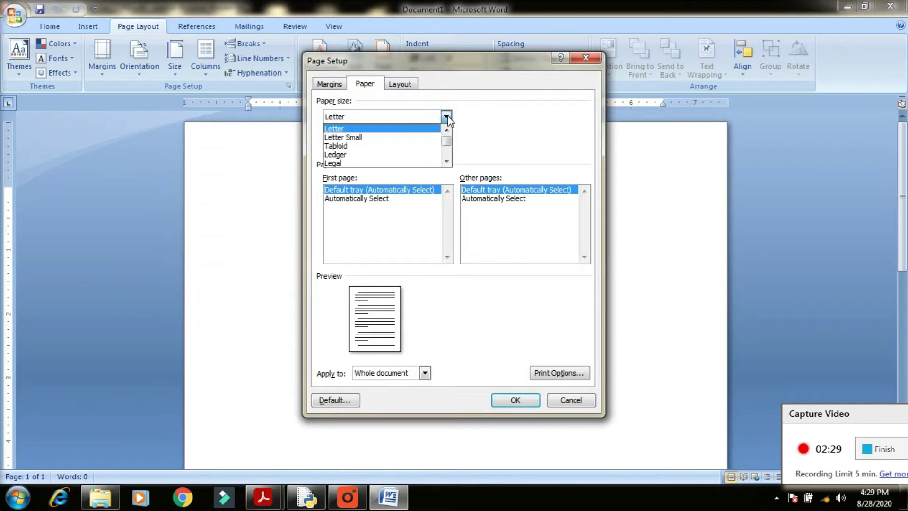
left_click_drag(447, 142, 448, 154)
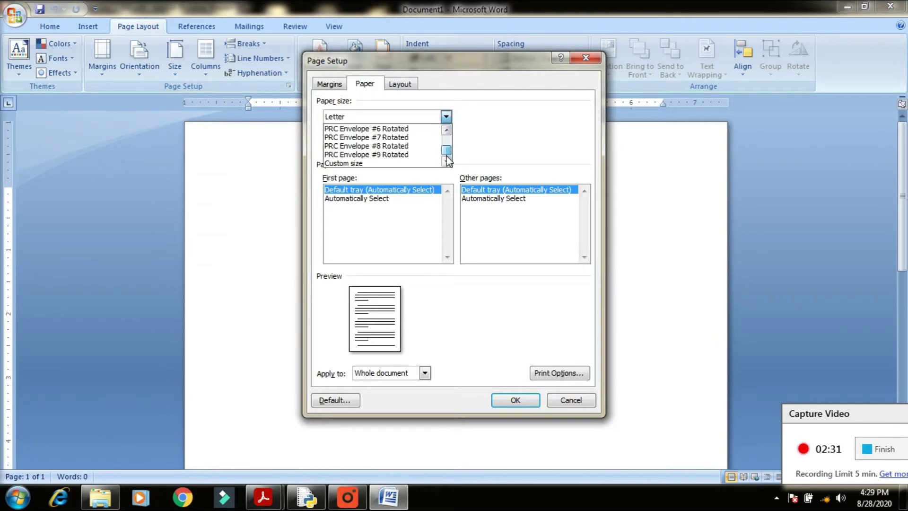
left_click(374, 165)
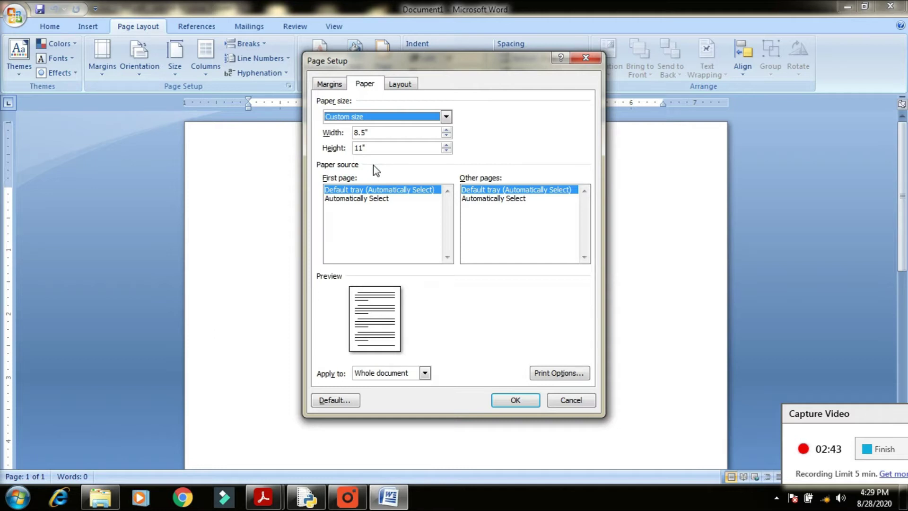
left_click(366, 132)
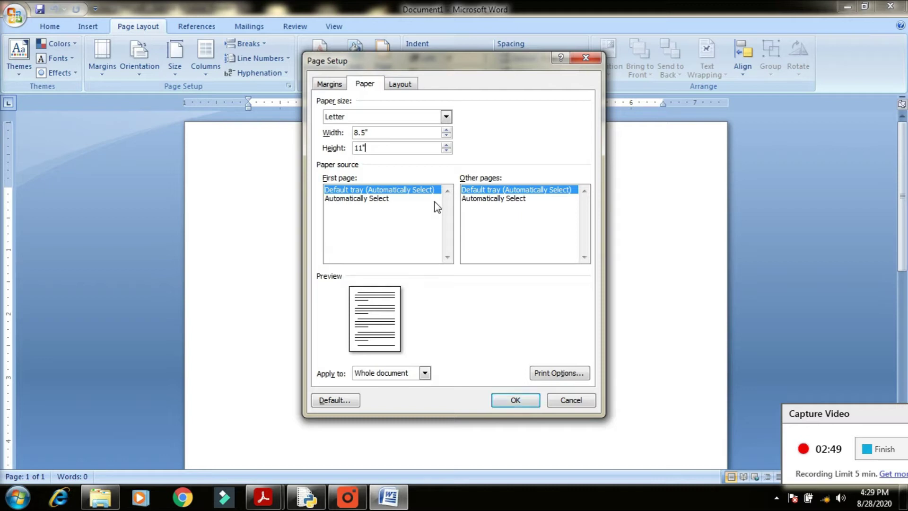
- Set the paper size of the whole document to A4 and apply the page setup
left_click(446, 117)
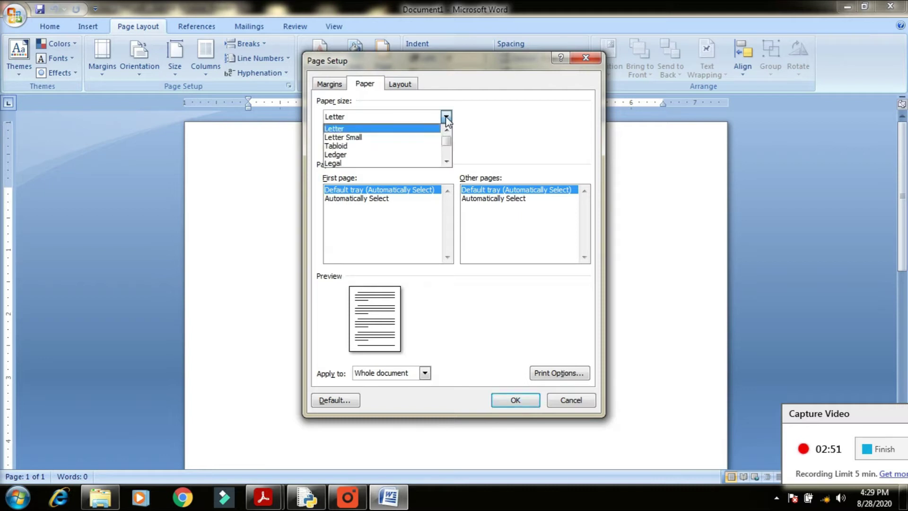
left_click_drag(448, 138, 448, 144)
left_click(446, 161)
left_click(446, 161)
left_click(446, 161)
left_click(446, 161)
left_click(446, 161)
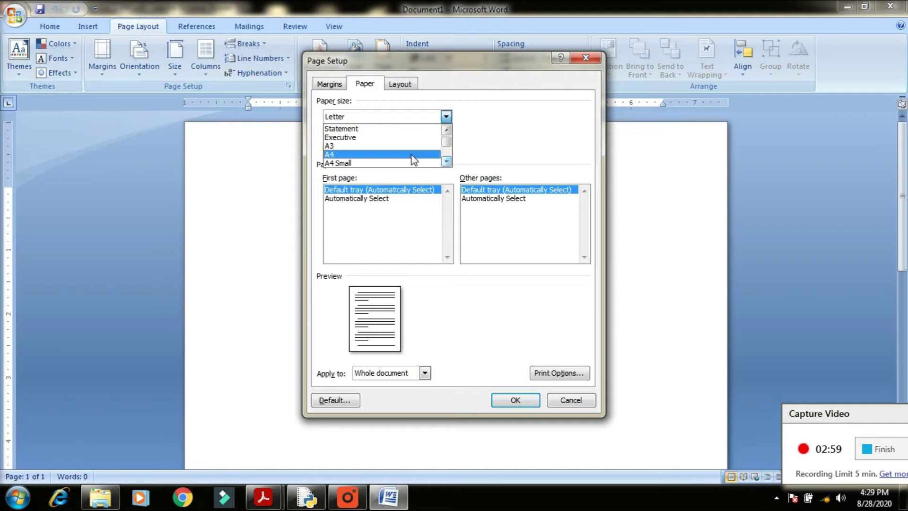
left_click(362, 157)
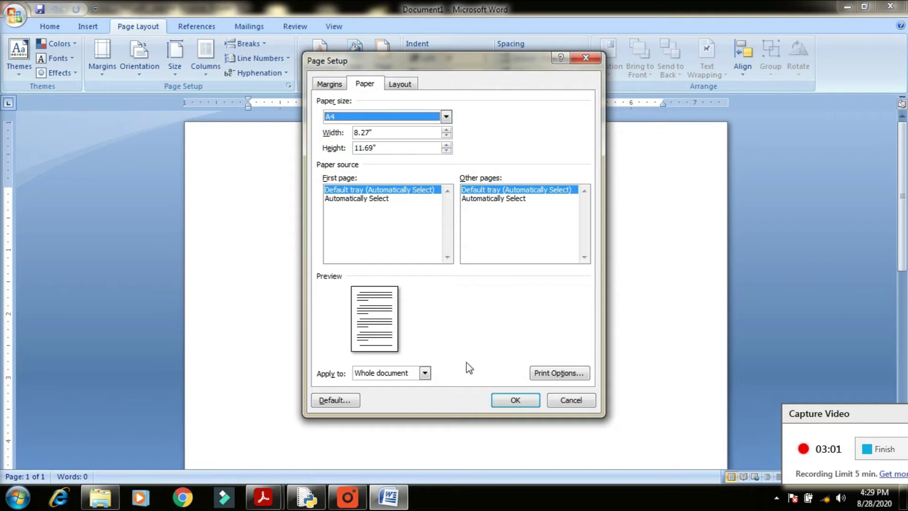
left_click(506, 404)
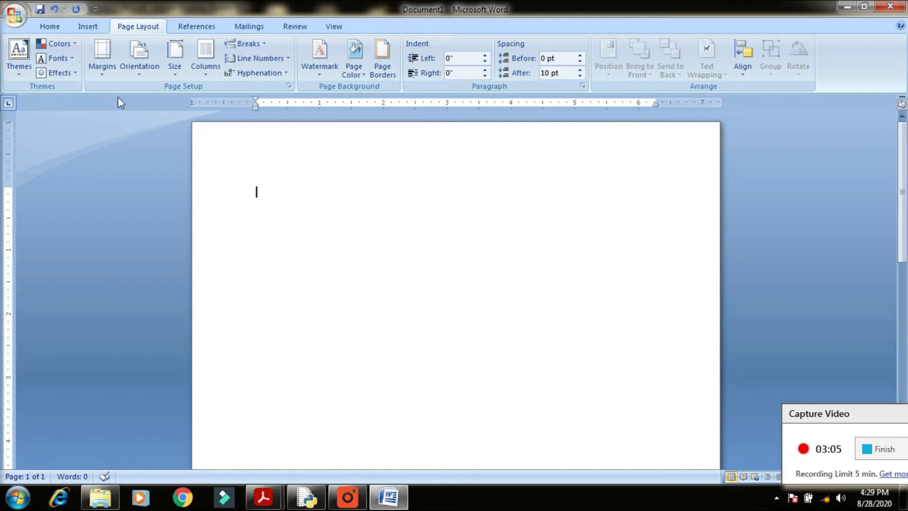
- Set the paper size to Letter (8.5" x 11") and switch it to Legal (8.5" x 14")
left_click(173, 71)
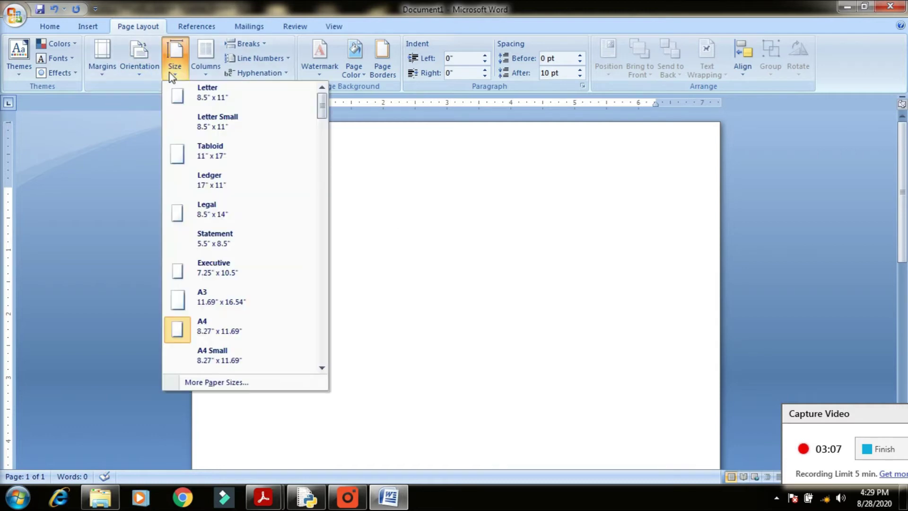
left_click(207, 95)
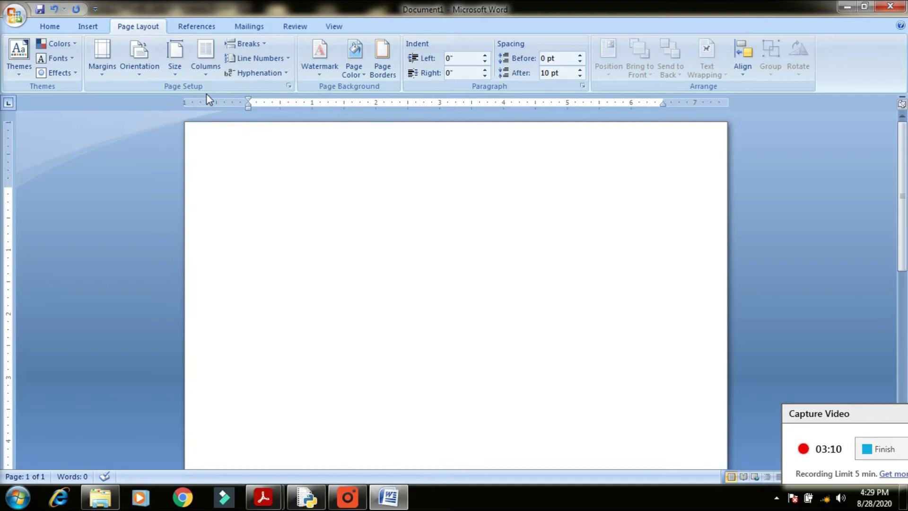
left_click(180, 71)
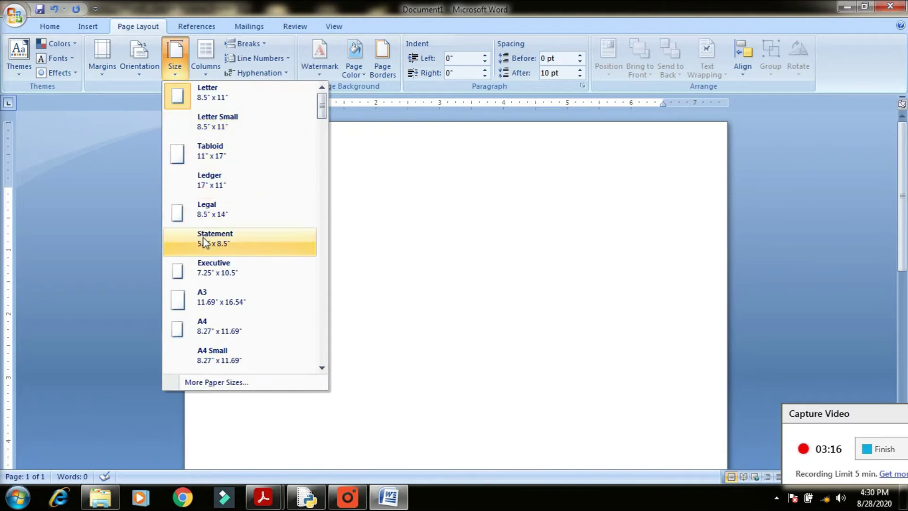
left_click(205, 209)
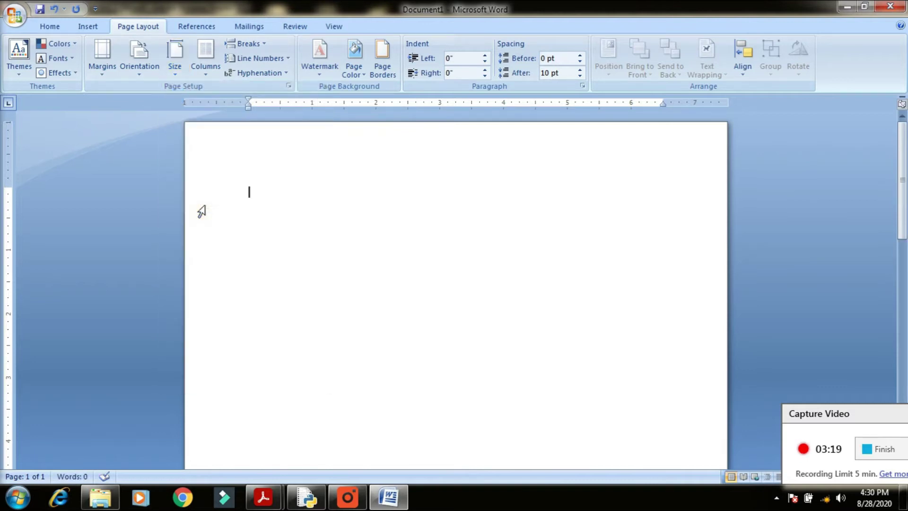
left_click(183, 75)
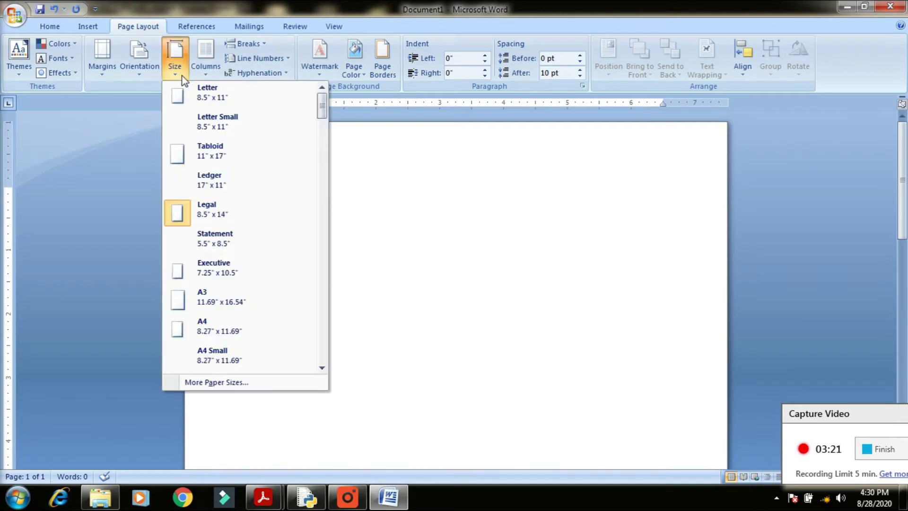
left_click(235, 222)
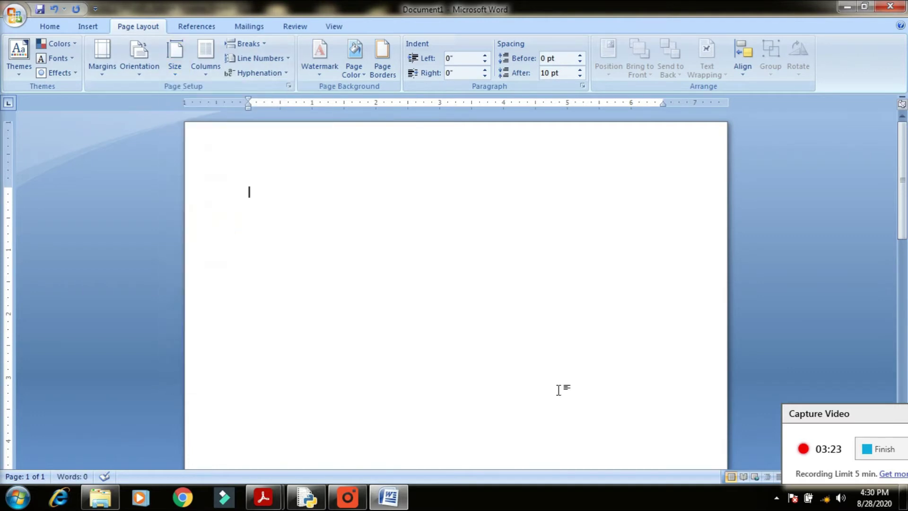
left_click_drag(901, 198, 903, 175)
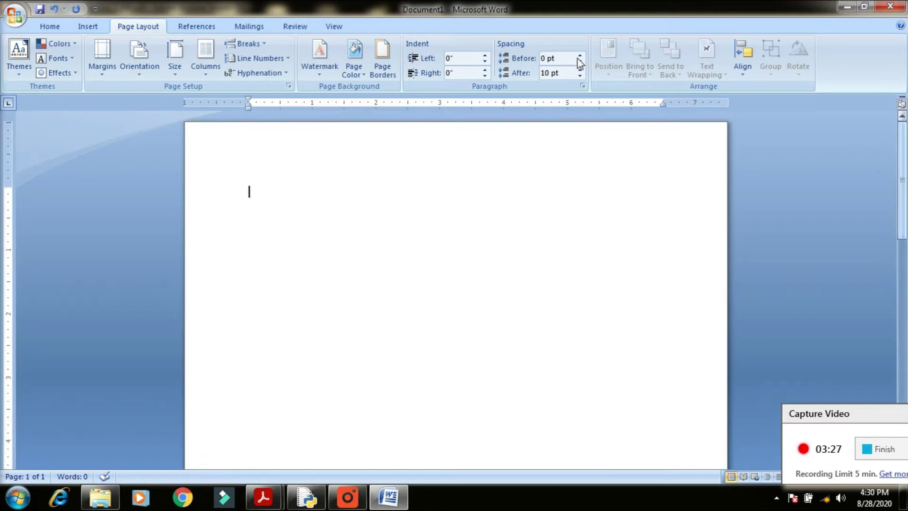
- Set the whole document's paper size to Envelope #9 through the full list of paper sizes and apply it
left_click(183, 74)
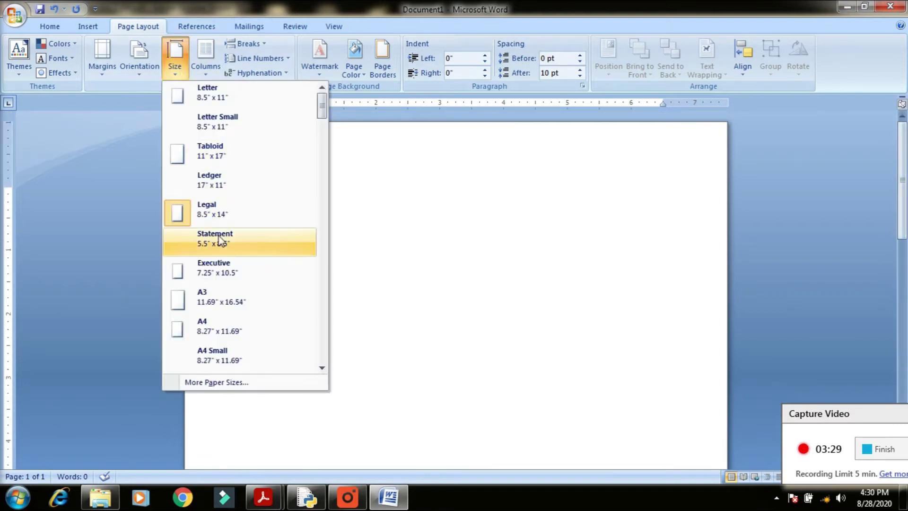
left_click(220, 380)
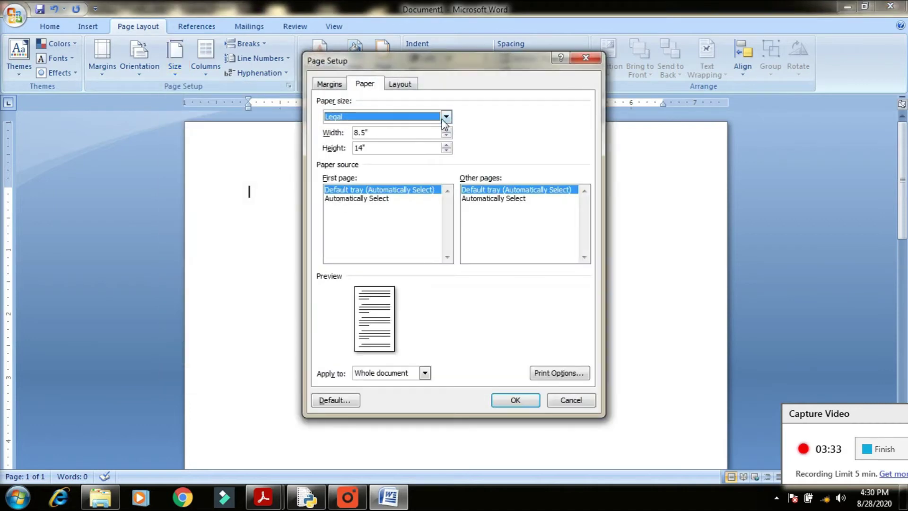
left_click(443, 120)
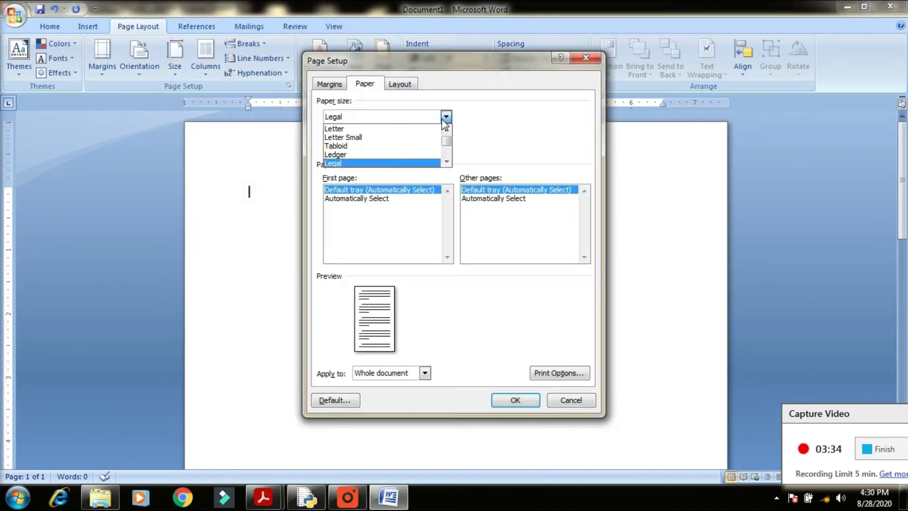
left_click(446, 161)
left_click(447, 162)
left_click(447, 161)
left_click(447, 161)
left_click(447, 162)
left_click(447, 162)
left_click(447, 162)
left_click(447, 162)
left_click(446, 162)
left_click(447, 162)
left_click(447, 162)
left_click(446, 162)
left_click(446, 162)
left_click(446, 162)
left_click(447, 161)
left_click(447, 161)
left_click(446, 162)
left_click(447, 161)
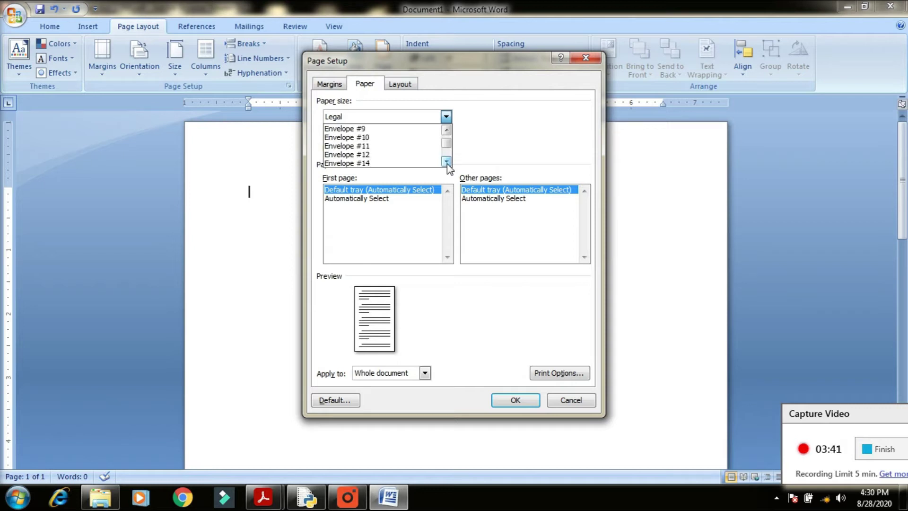
left_click(331, 129)
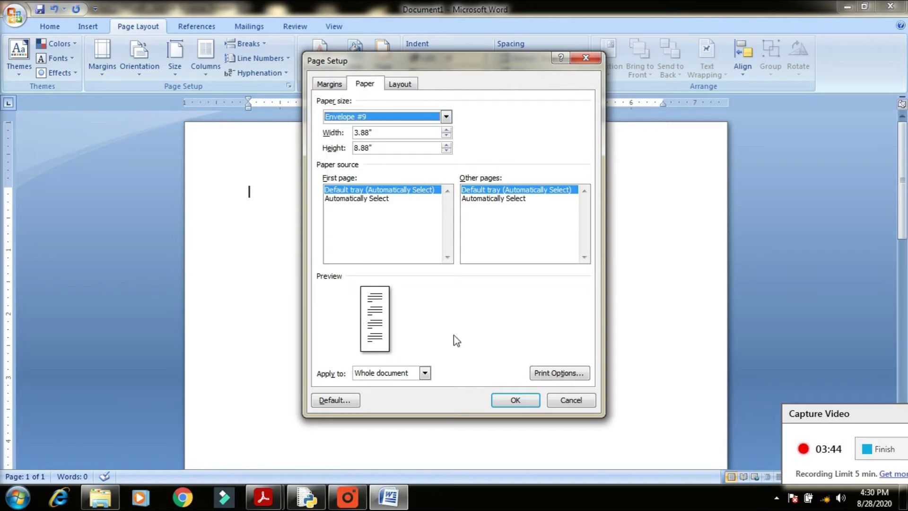
left_click(509, 401)
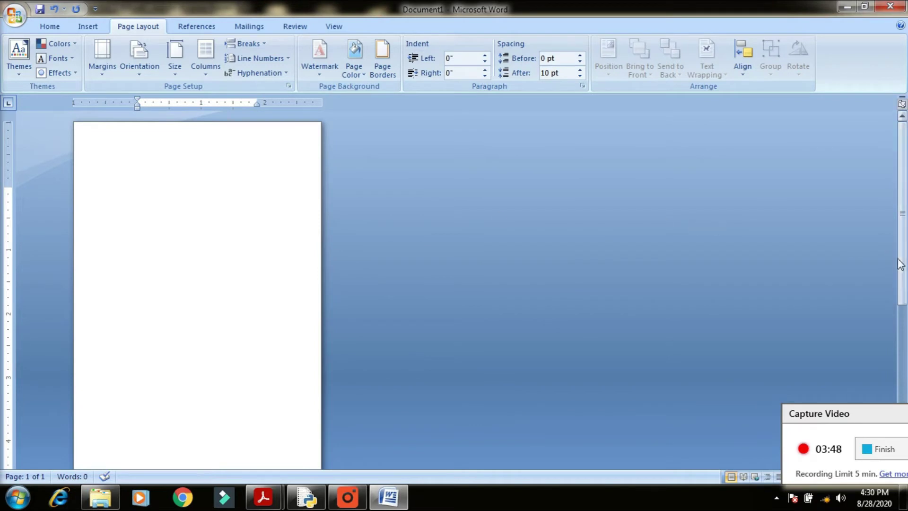
left_click_drag(902, 265, 900, 93)
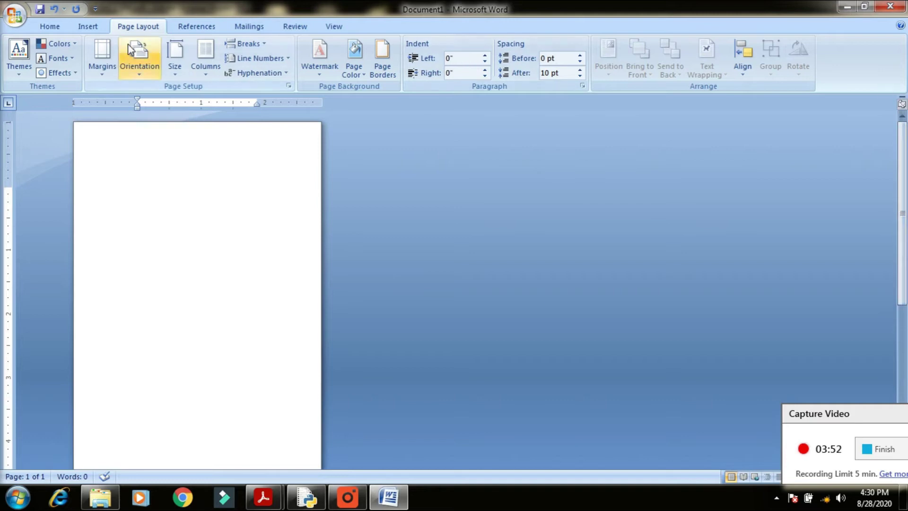
- Set the paper size to A4 (8.27" x 11.69") and return to the Computer Applications PDF in Acrobat Reader
left_click(174, 59)
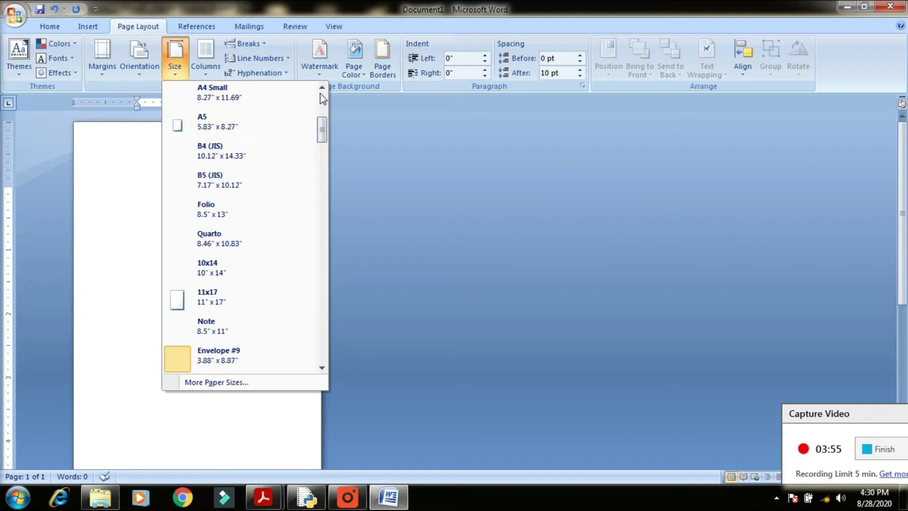
scroll(317, 96, "up", 3)
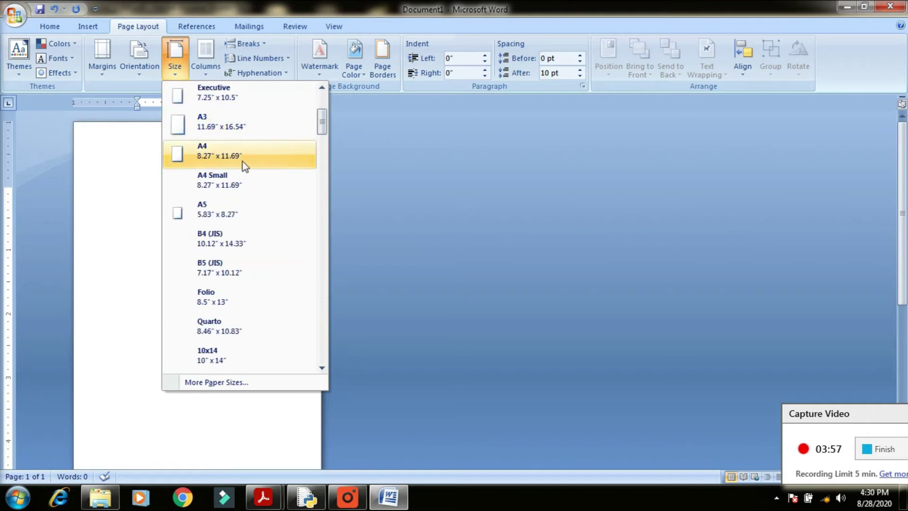
left_click(242, 160)
key("alt+Tab")
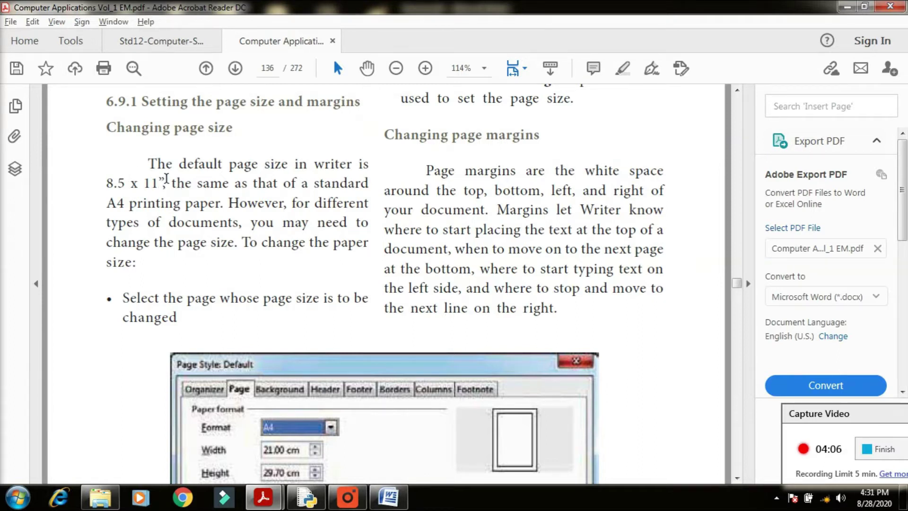
- Read the Changing page size section on page 136 and examine the Page Style dialog figure beneath it
left_click_drag(167, 185, 157, 179)
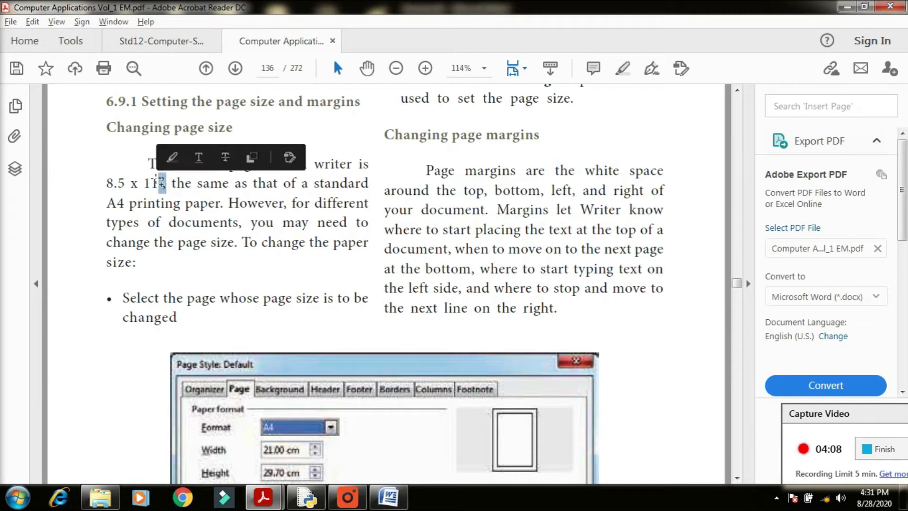
left_click(282, 188)
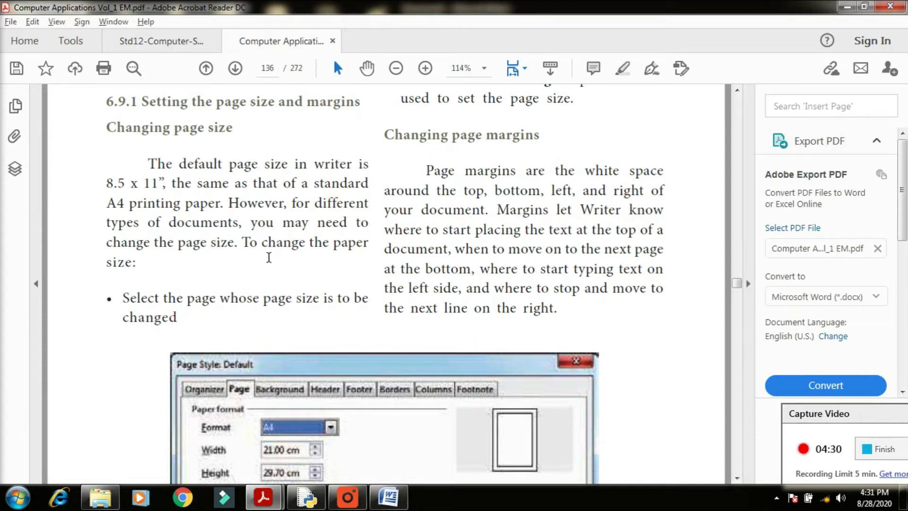
left_click(174, 241)
left_click(174, 252)
scroll(707, 348, "down", 1)
scroll(707, 348, "down", 5)
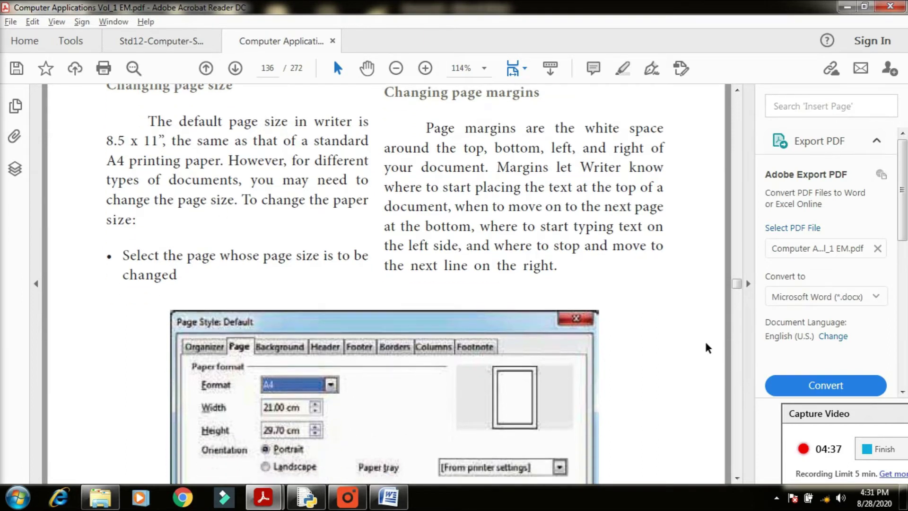
scroll(707, 348, "down", 3)
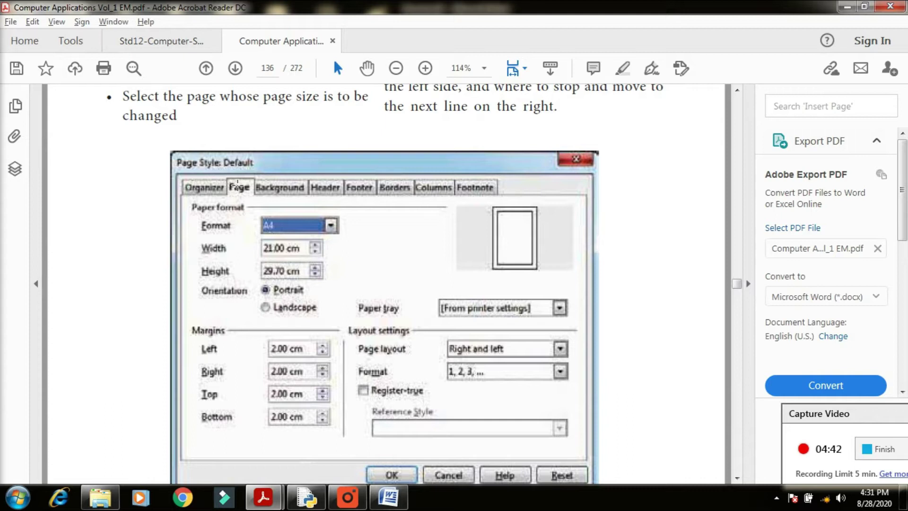
scroll(709, 193, "up", 1)
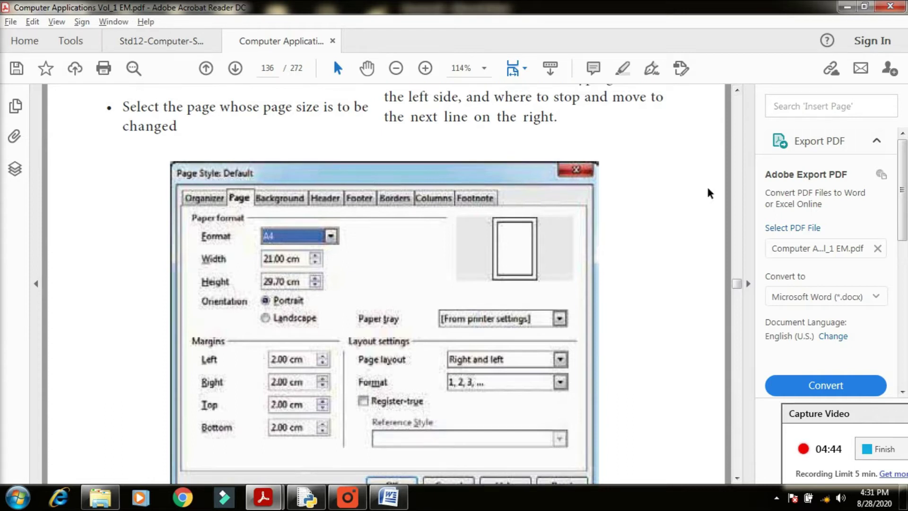
scroll(708, 193, "up", 15)
scroll(708, 193, "up", 4)
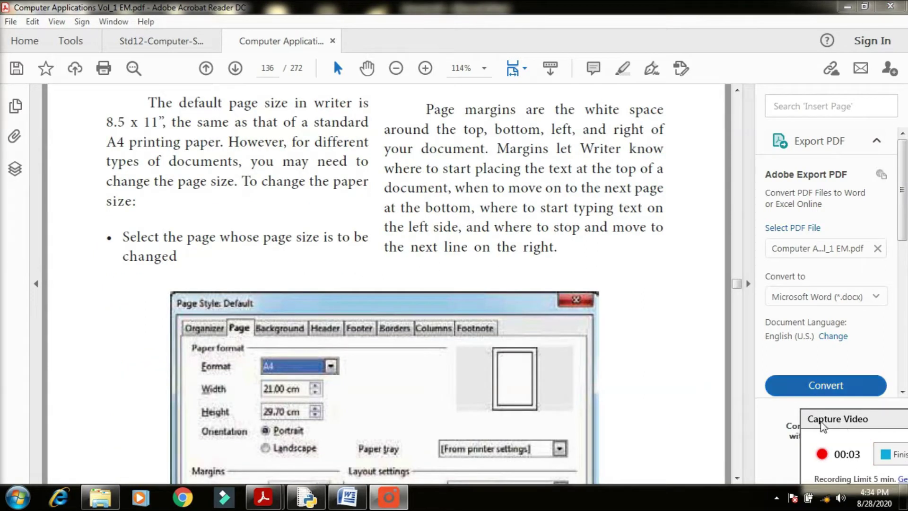
scroll(715, 413, "up", 1)
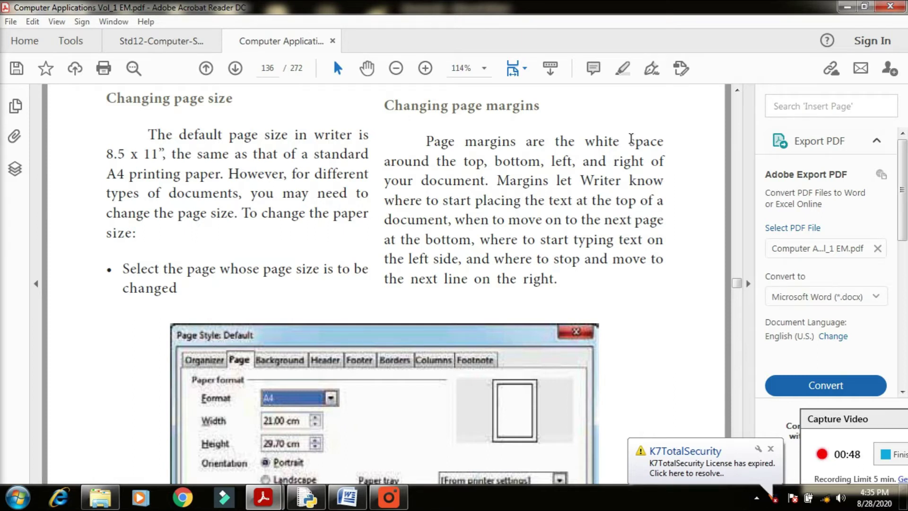
- Highlight the closing words of the Changing page margins paragraph, from "where to start typing text" to "the next line on the right."
left_click(480, 234)
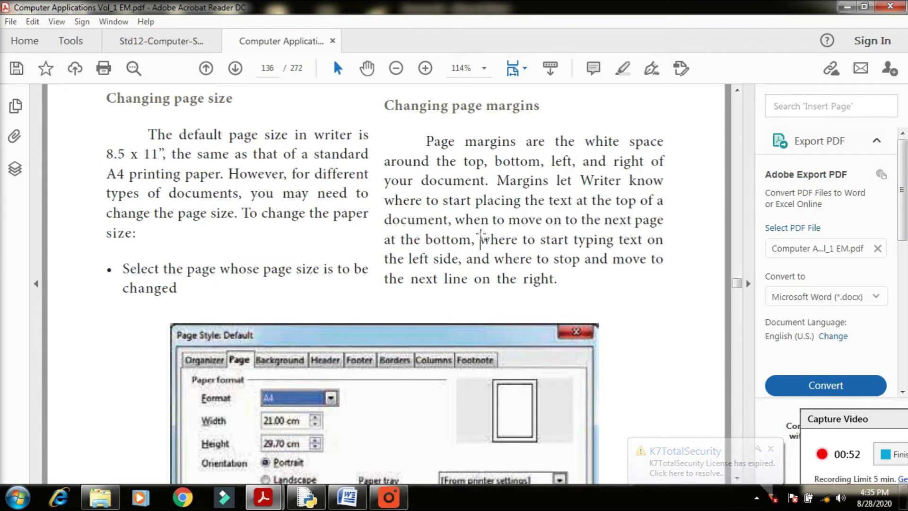
key("shift+End")
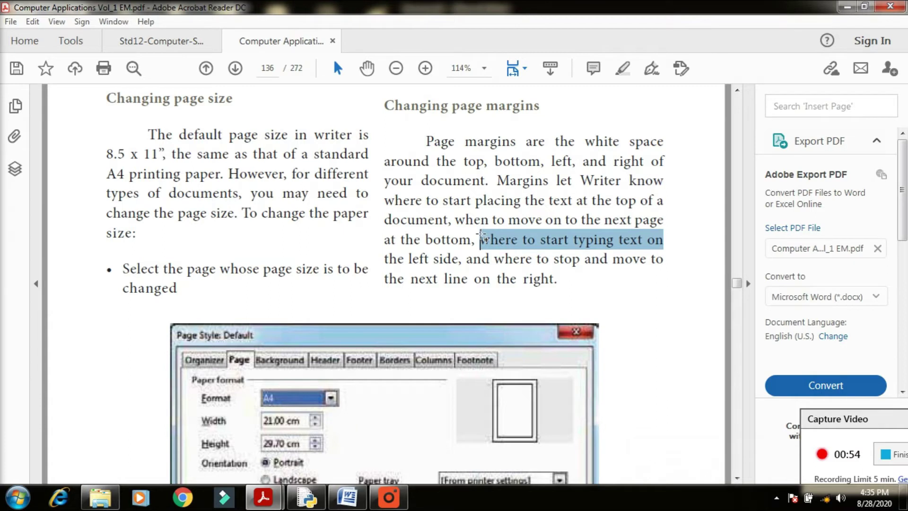
key("shift+Down")
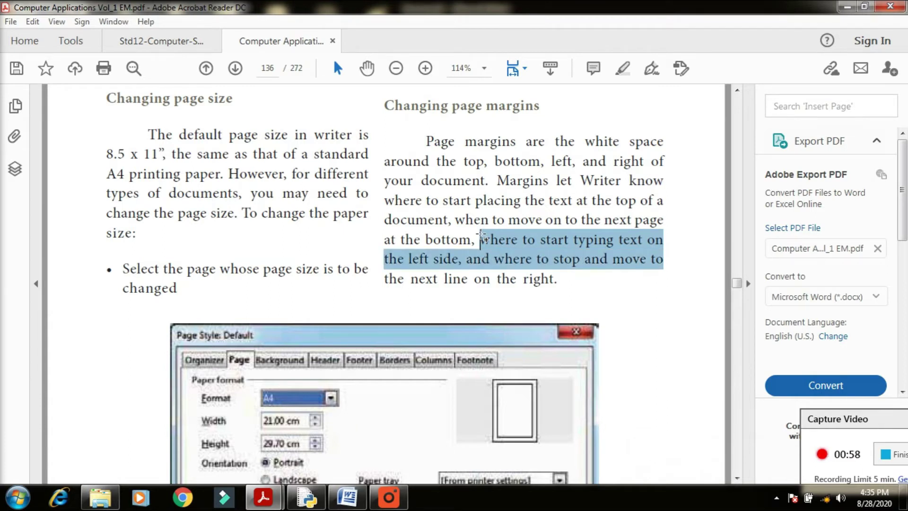
scroll(482, 234, "down", 4)
scroll(480, 233, "up", 1)
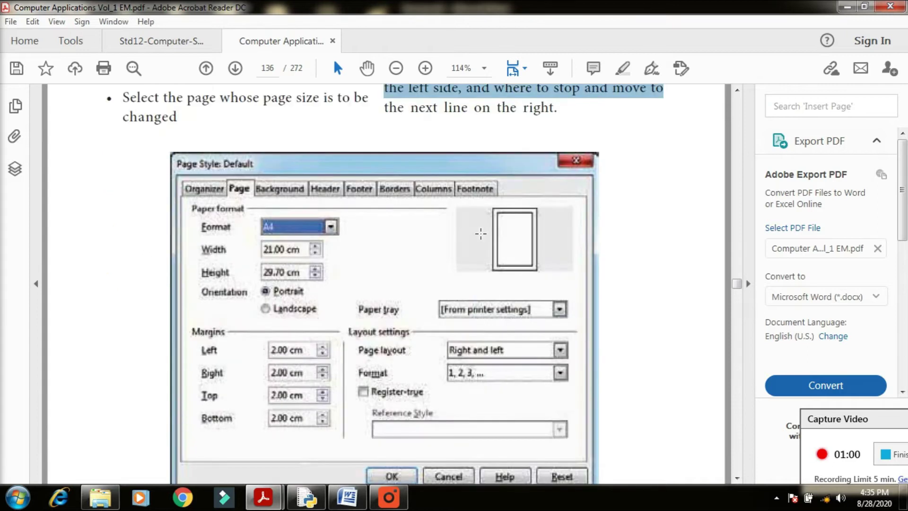
scroll(480, 233, "down", 1)
scroll(480, 233, "up", 1)
key("shift+Down")
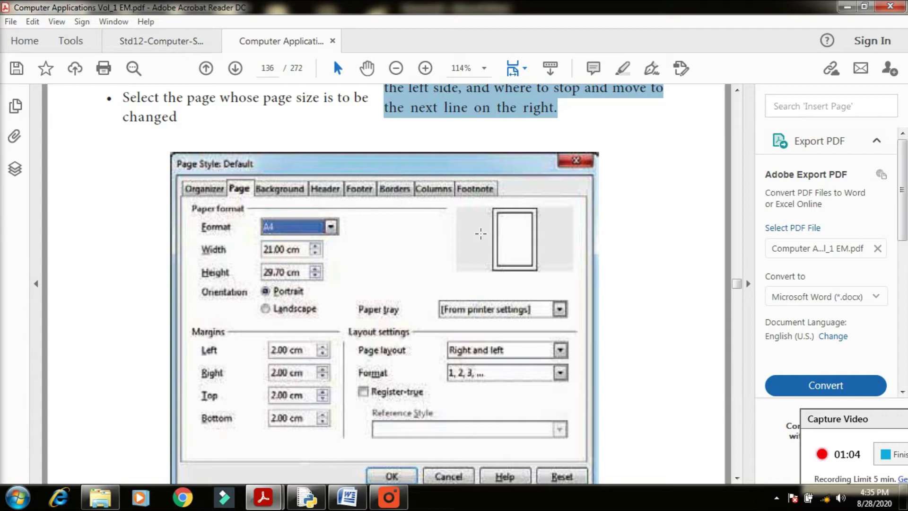
left_click(623, 70)
- Switch to the blank Word document and set the paragraph's left indent to 1.1"
key("alt+Tab")
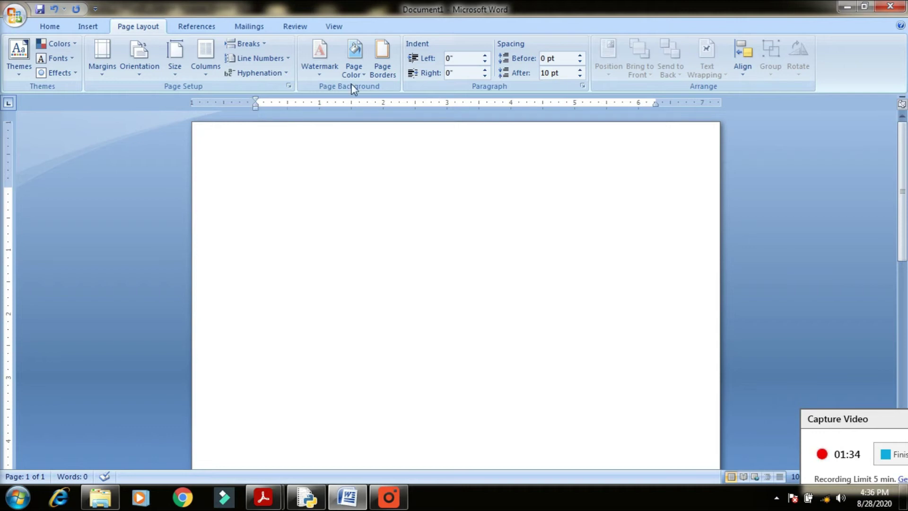
left_click(485, 56)
left_click(484, 55)
left_click(485, 56)
left_click(485, 56)
left_click(485, 56)
left_click(484, 55)
left_click(484, 55)
left_click(485, 55)
left_click(484, 55)
left_click(485, 56)
left_click(484, 56)
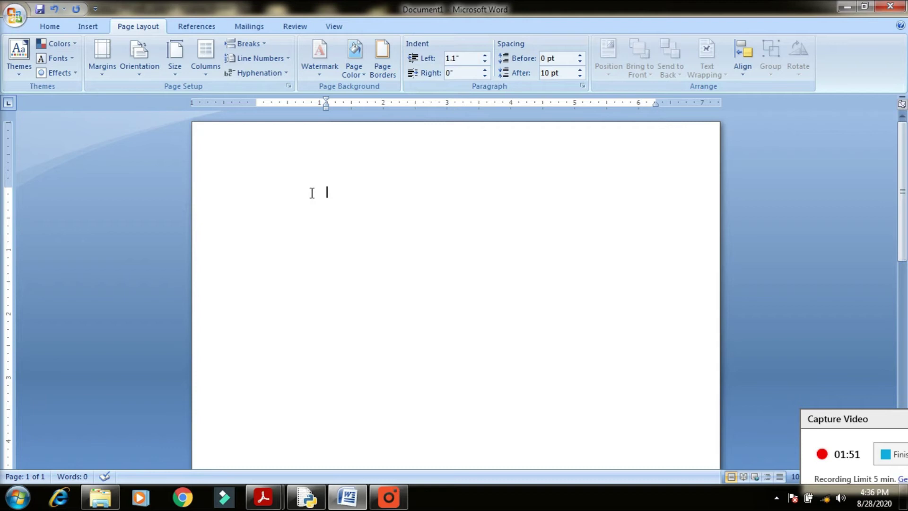
- Set the paragraph's right indent to 0.8"
left_click(484, 69)
left_click(484, 70)
left_click(484, 69)
left_click(484, 69)
left_click(484, 69)
left_click(484, 69)
left_click(484, 69)
left_click(484, 69)
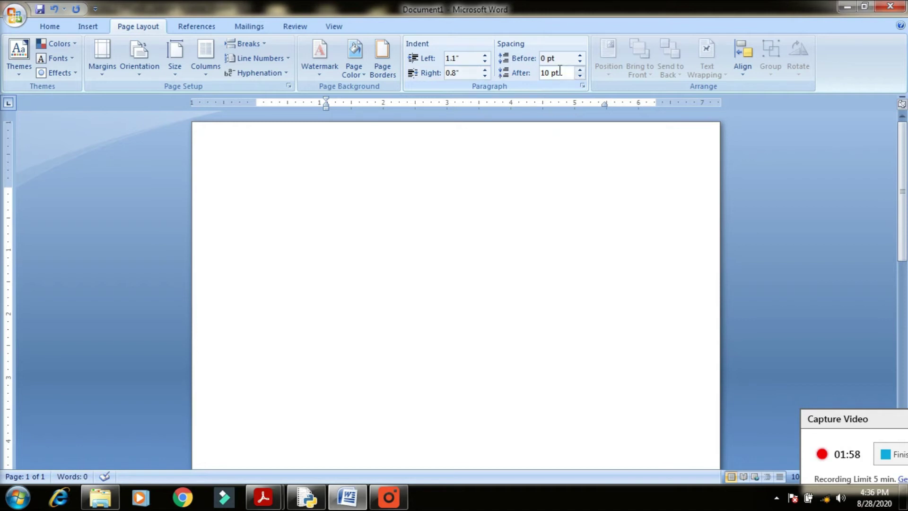
- Raise the paragraph's spacing before to 36 pt and bring it back to 0 pt
left_click(580, 57)
left_click(580, 57)
left_click(580, 57)
left_click(580, 57)
left_click(580, 58)
left_click(580, 57)
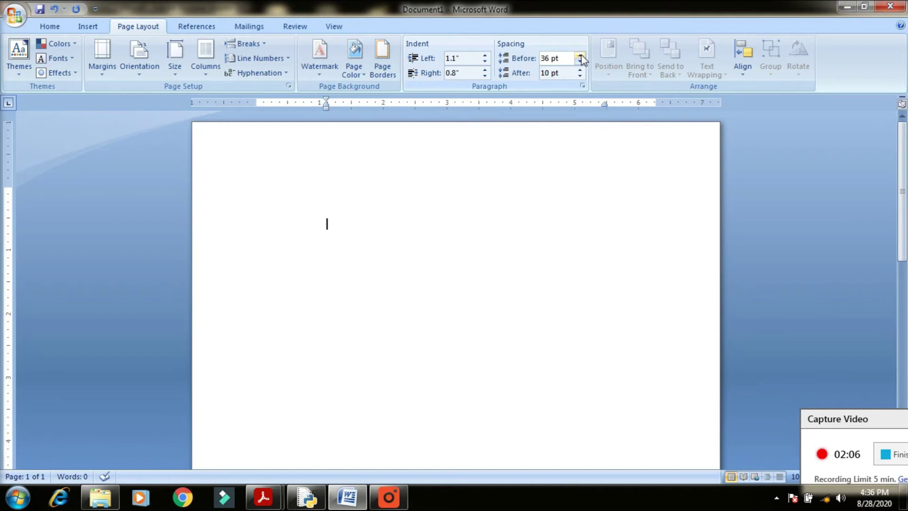
left_click(580, 62)
left_click(580, 62)
left_click(580, 62)
left_click(580, 62)
left_click(580, 62)
left_click(580, 62)
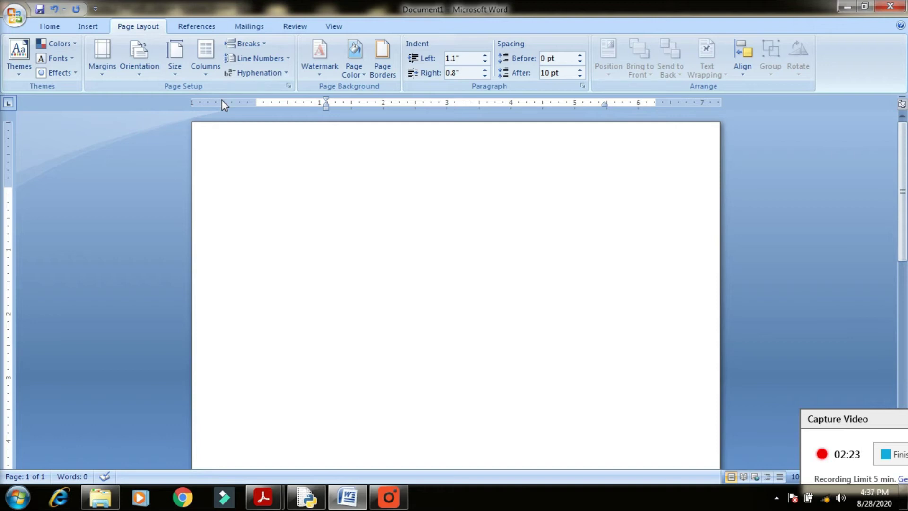
- Return to the PDF in Acrobat Reader and read the page 137 instructions for changing page margins using the ruler
key("alt+Tab")
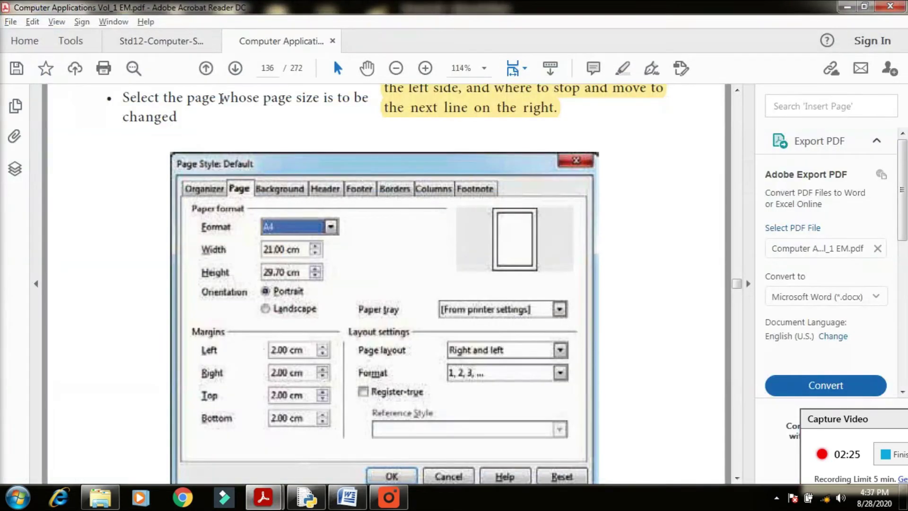
scroll(220, 100, "down", 3)
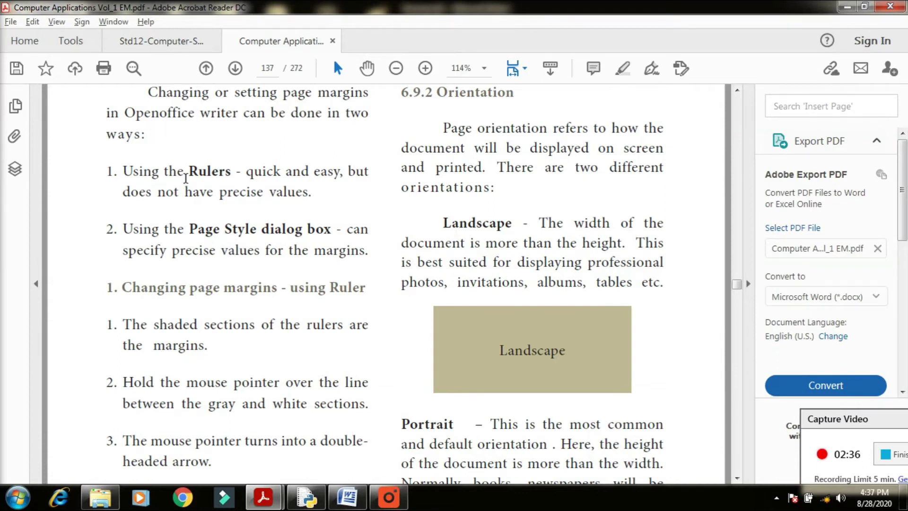
left_click(233, 171)
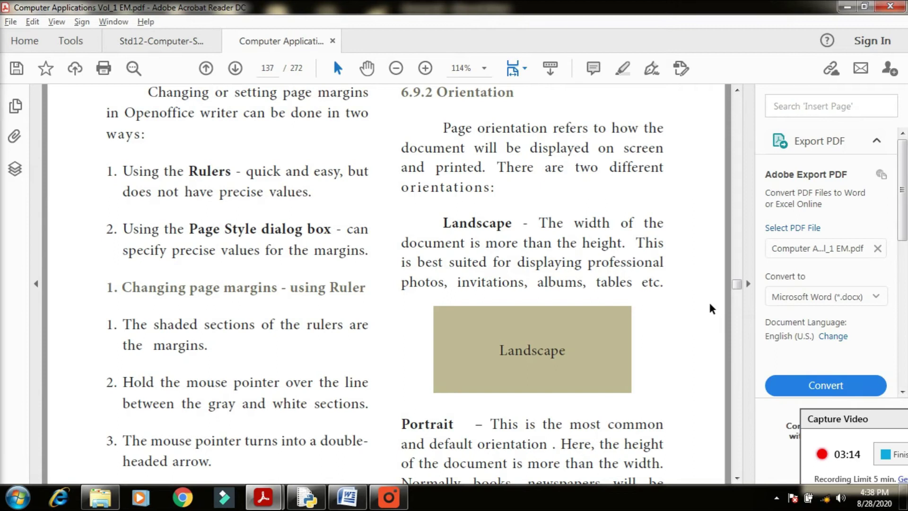
scroll(710, 303, "down", 4)
scroll(709, 304, "down", 1)
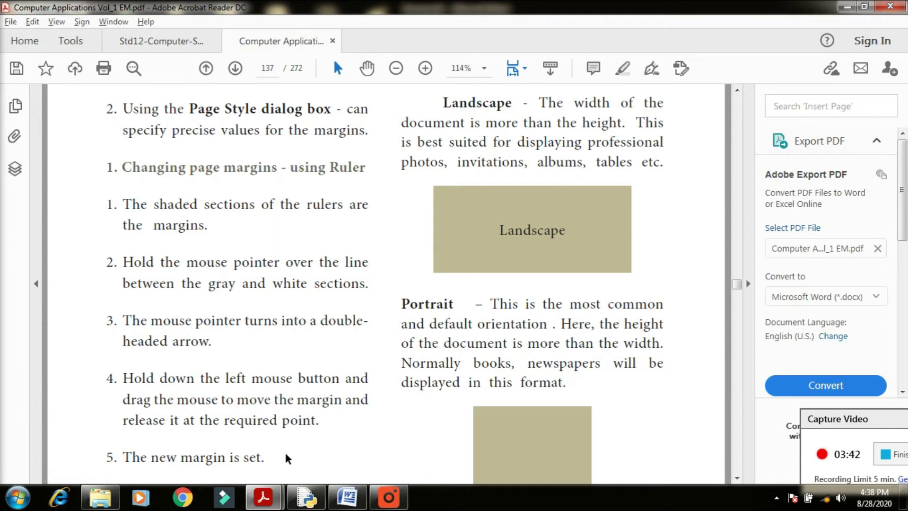
- In the blank Word document, widen the left margin to about 1.8" and the top margin to about 1.9" with the rulers
key("alt+Tab")
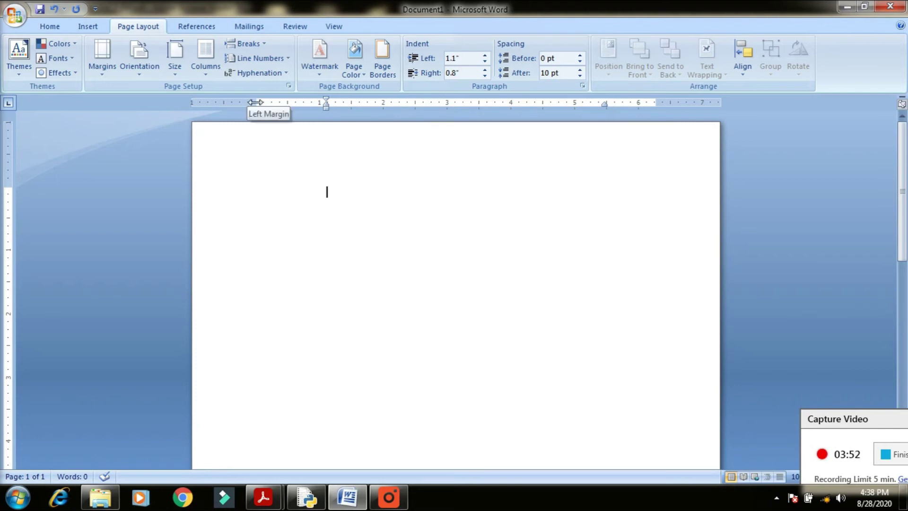
left_click_drag(255, 102, 306, 102)
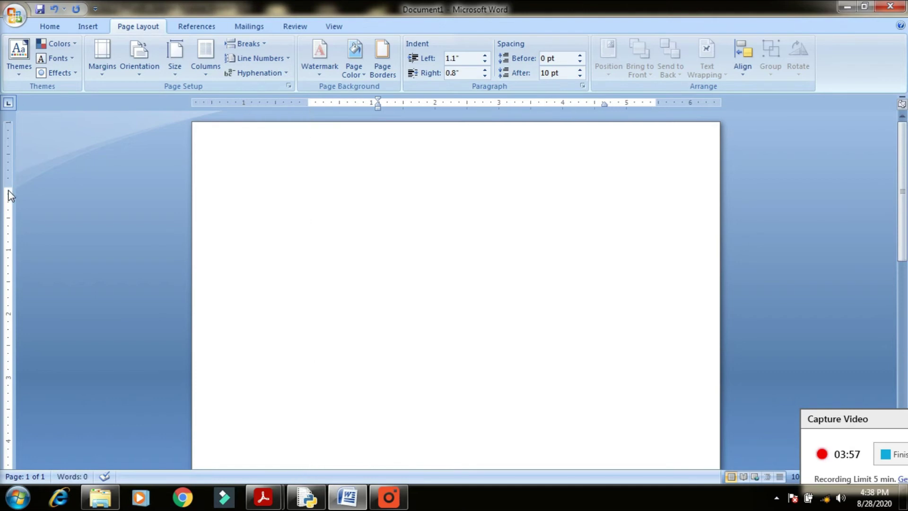
left_click_drag(8, 188, 1, 240)
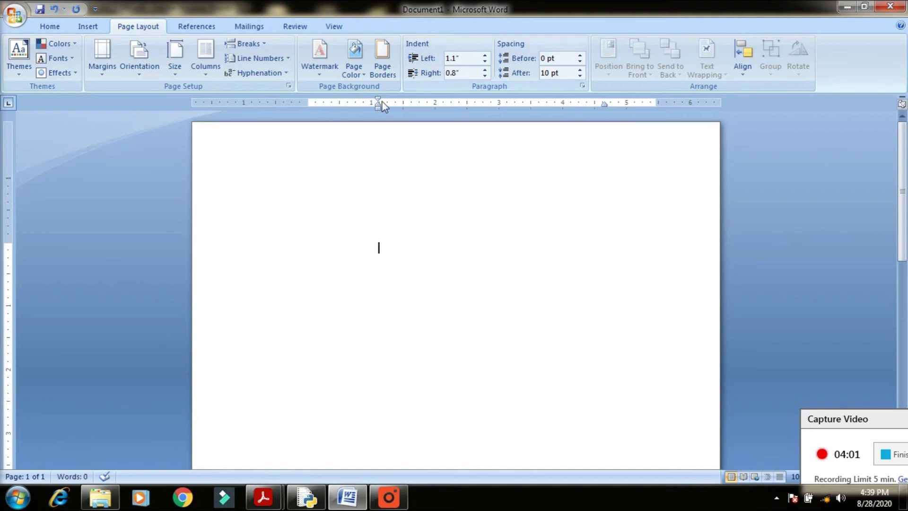
- Move the paragraph's left indent back to the left margin at 0"
left_click_drag(378, 107, 305, 109)
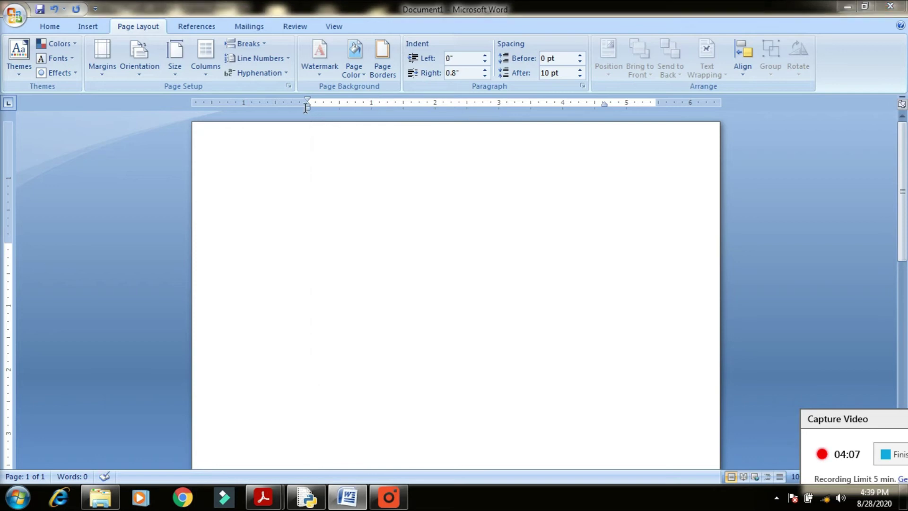
key("alt+Tab")
key("alt+Tab")
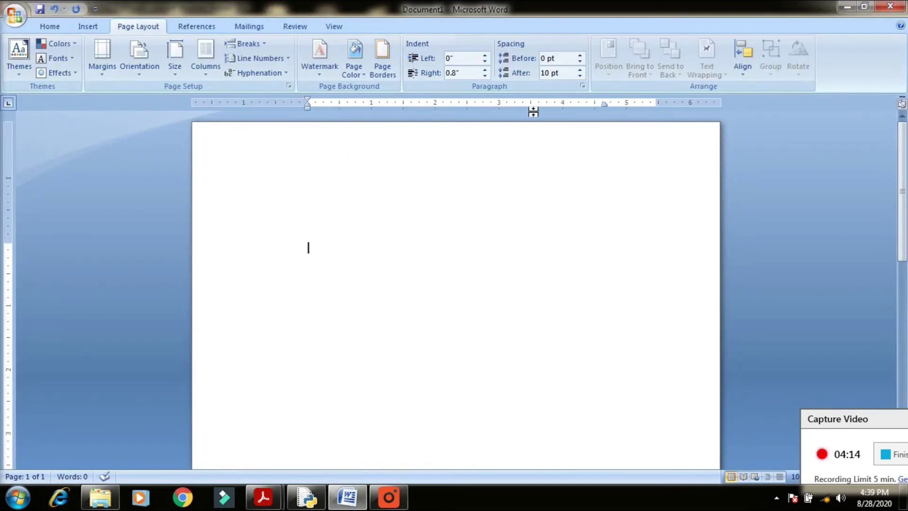
- Switch to the PDF in Acrobat Reader and examine the Page Style dialog margin steps and the Orientation section on page 137
key("alt+Tab")
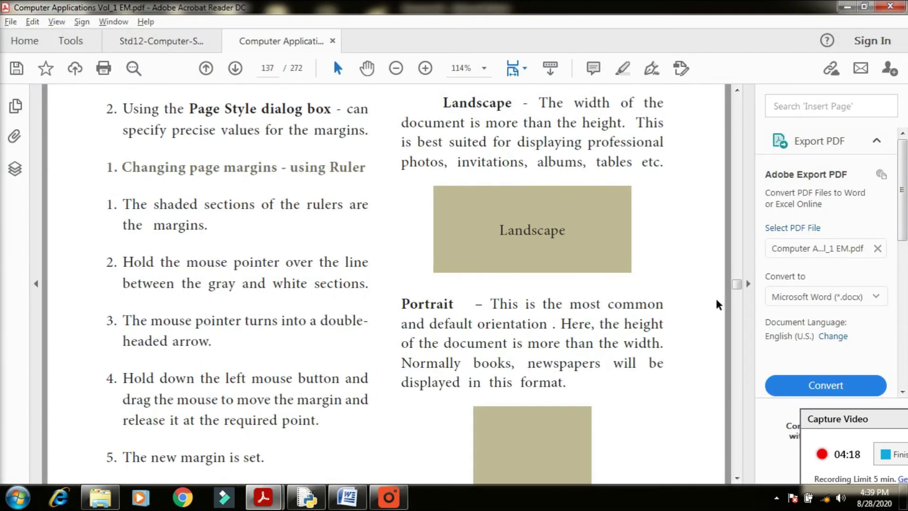
scroll(716, 303, "down", 3)
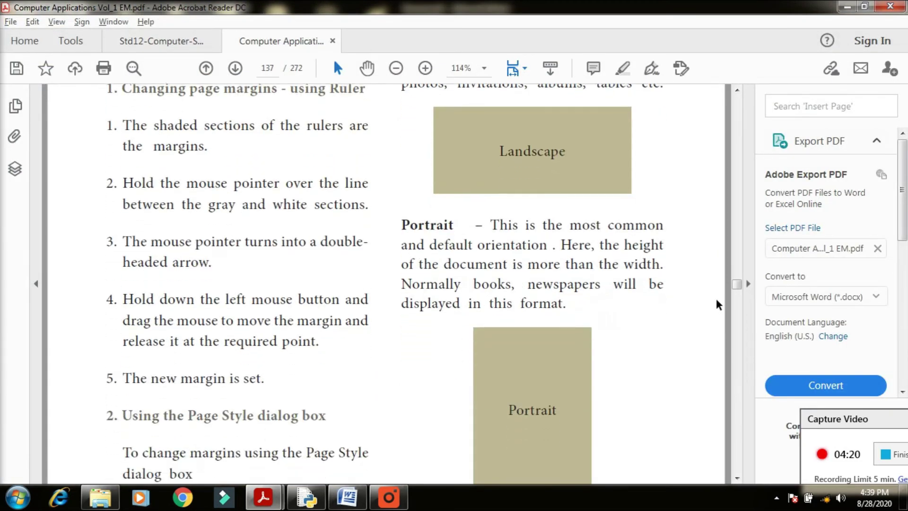
scroll(717, 304, "down", 4)
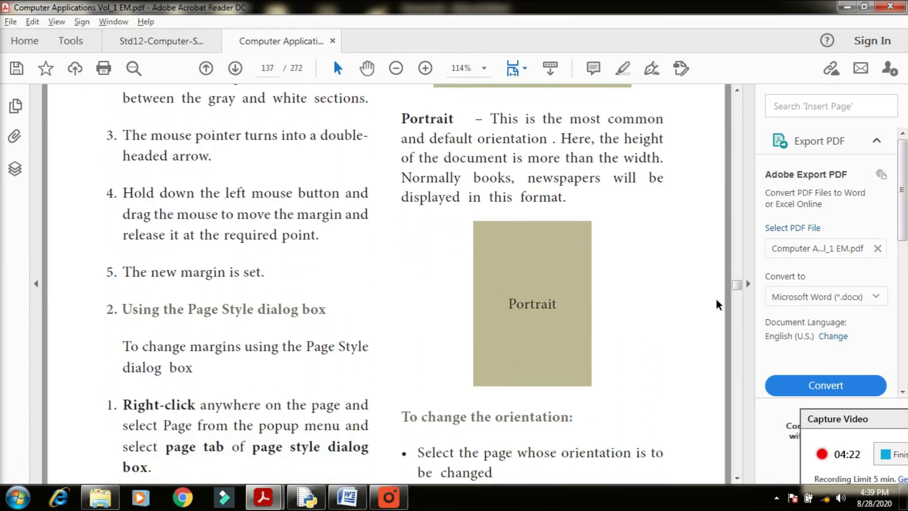
scroll(717, 304, "down", 4)
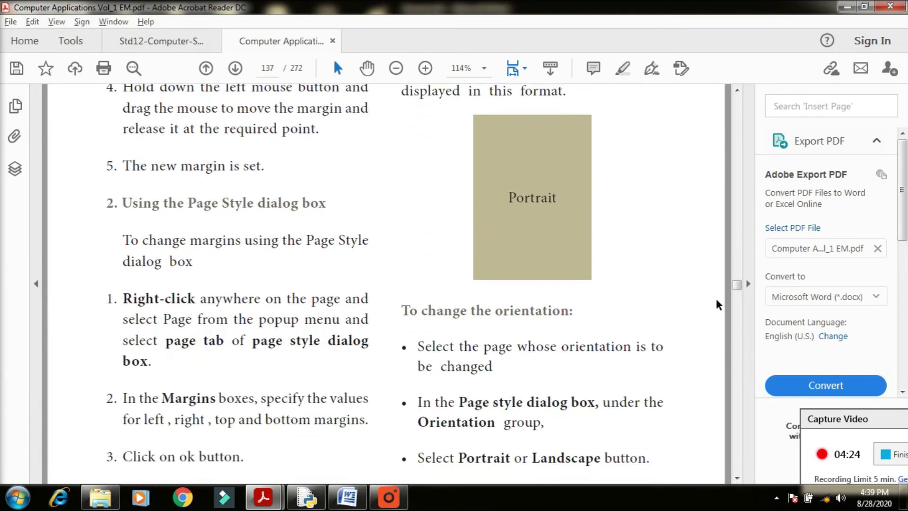
scroll(716, 304, "down", 2)
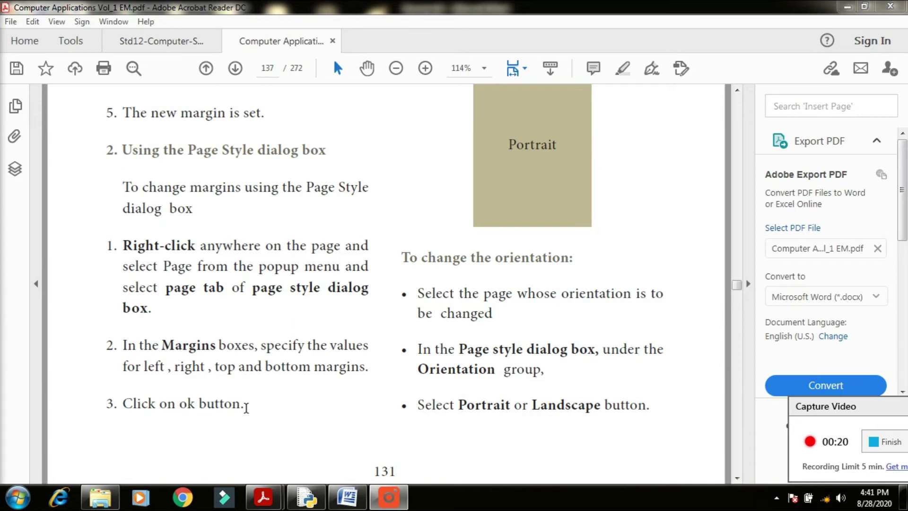
scroll(246, 407, "up", 10)
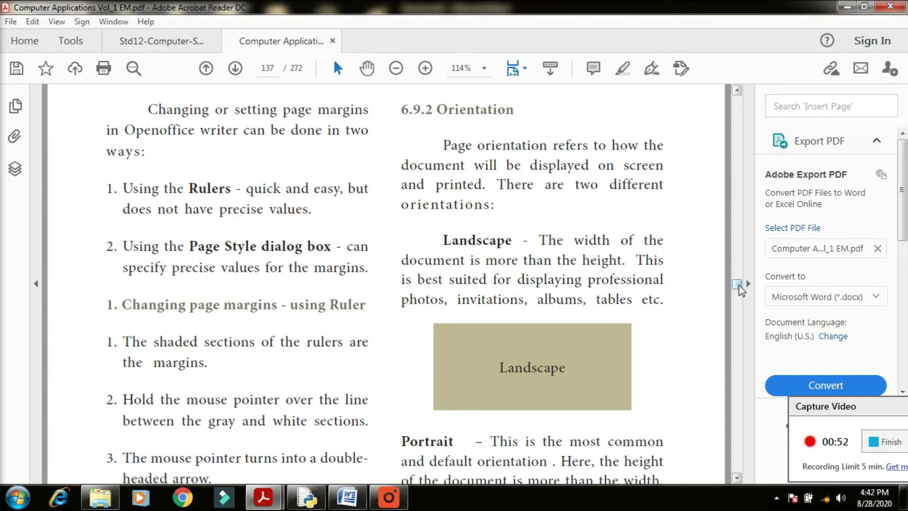
scroll(739, 293, "up", 1)
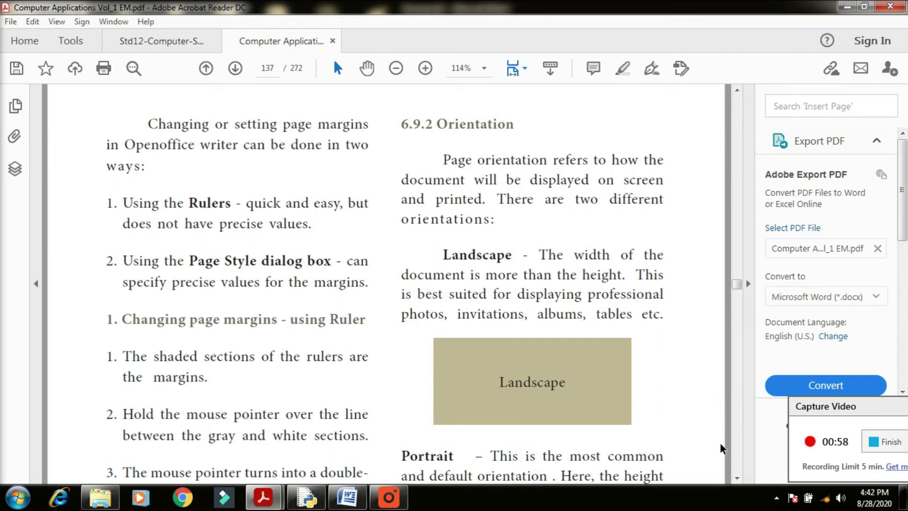
left_click(737, 478)
left_click_drag(736, 478, 736, 478)
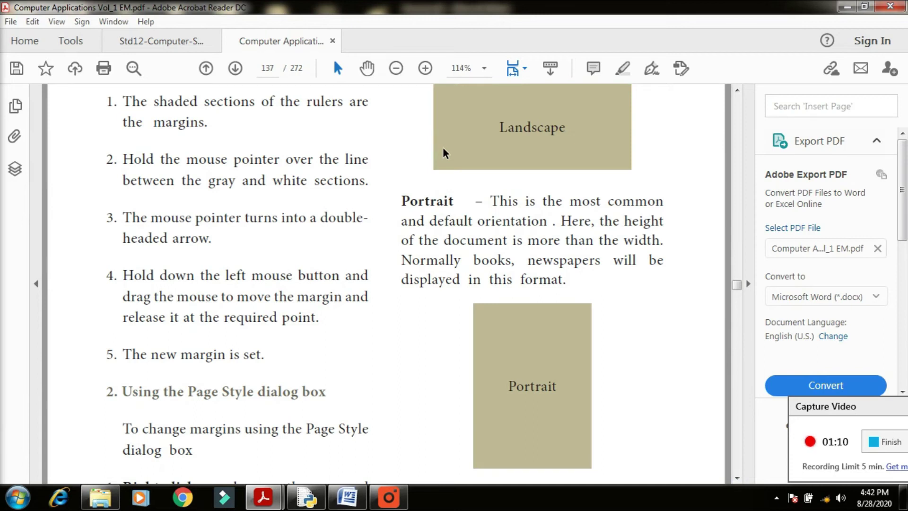
left_click(735, 90)
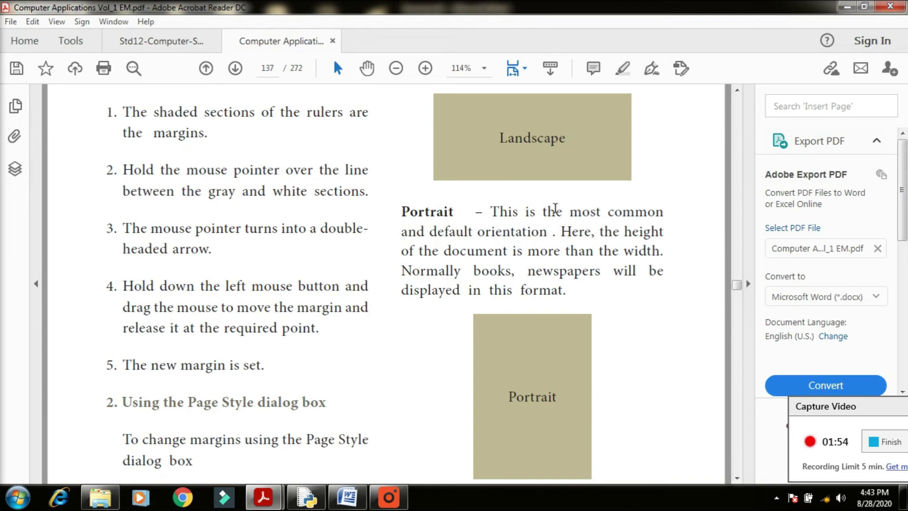
- Read section 6.9.3 on page 138, switch to Word and set the page color to Orange, Accent 6, Lighter 60%
scroll(554, 208, "down", 3)
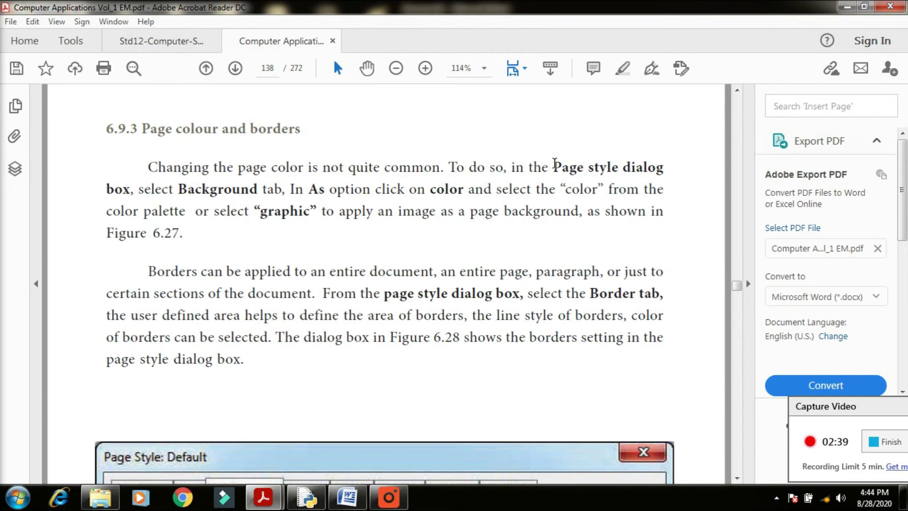
key("alt+Tab")
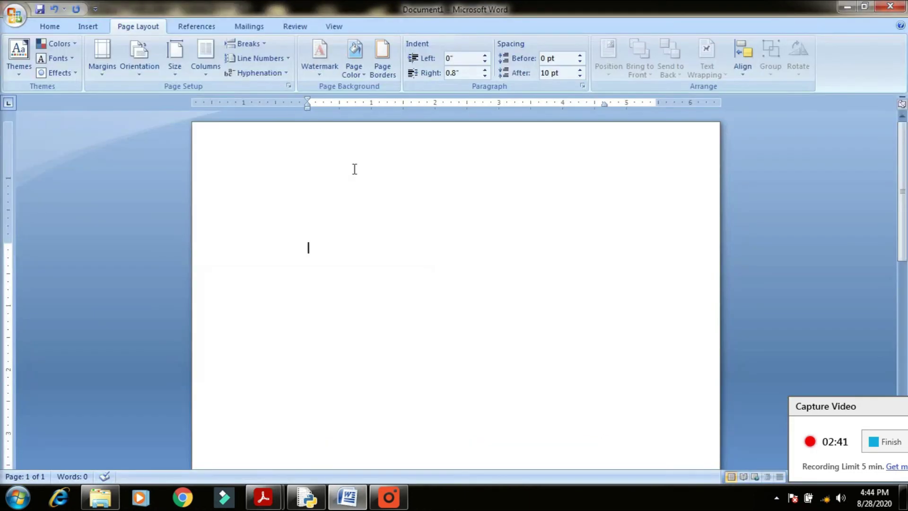
left_click(361, 70)
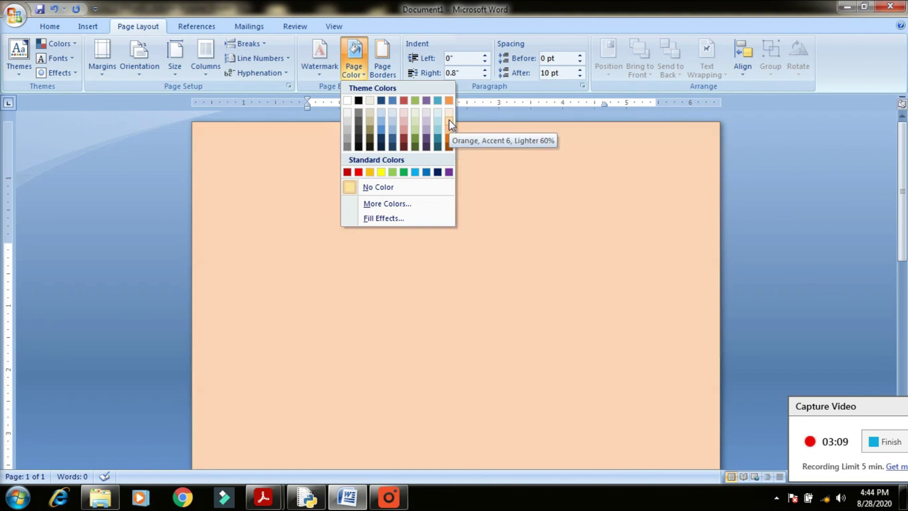
left_click(449, 119)
- Switch to the PDF in Acrobat Reader and examine the borders paragraph and the Background settings in the Page Style figure on page 138
key("alt+Tab")
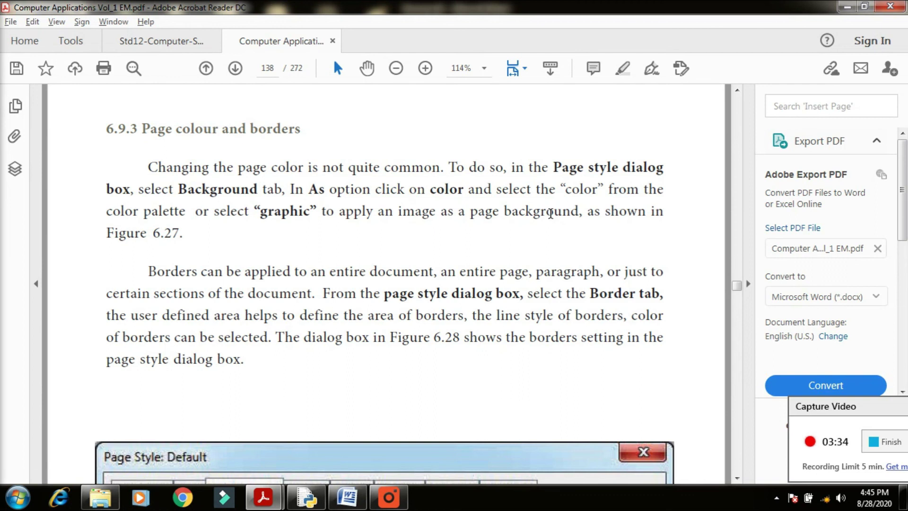
left_click(379, 233)
scroll(379, 233, "down", 5)
scroll(379, 232, "up", 3)
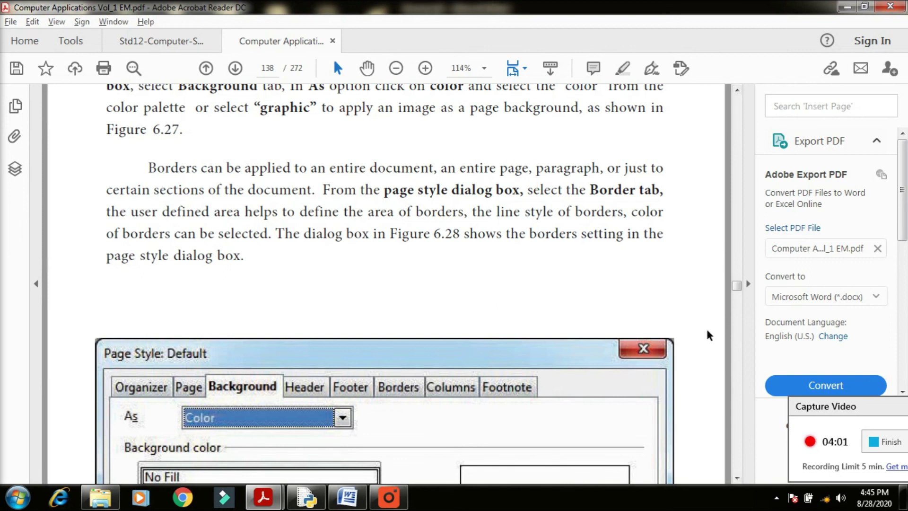
scroll(707, 335, "down", 5)
scroll(707, 331, "down", 5)
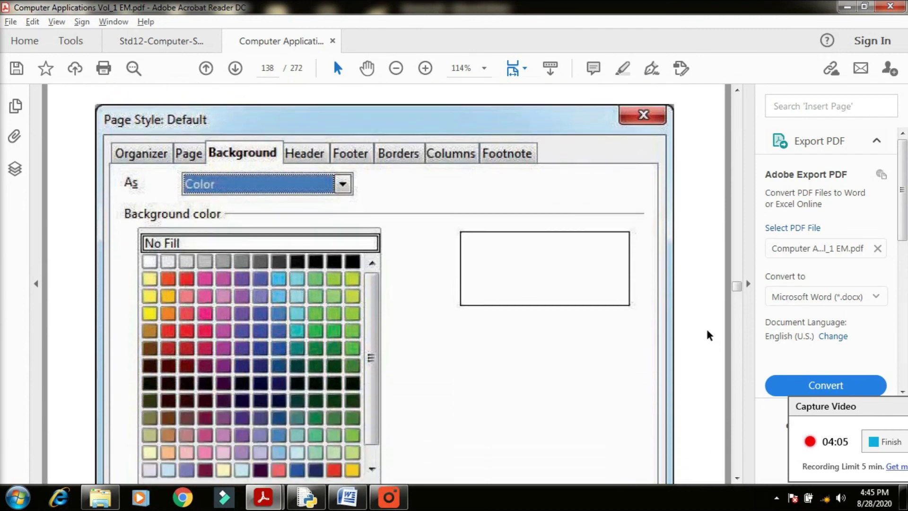
scroll(707, 335, "down", 1)
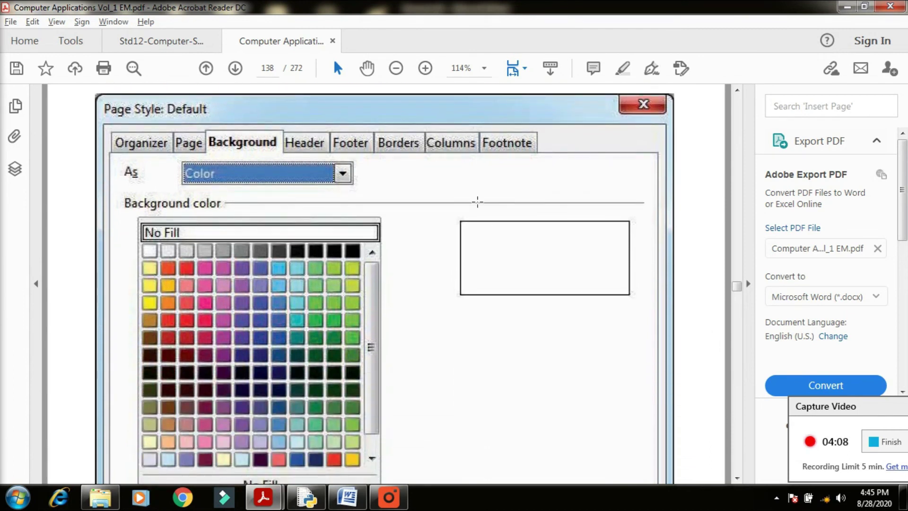
left_click(245, 147)
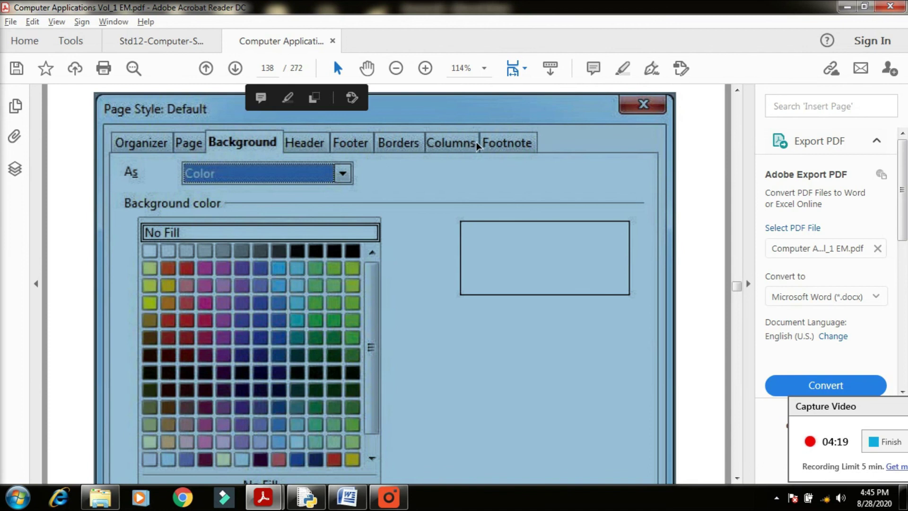
left_click(702, 175)
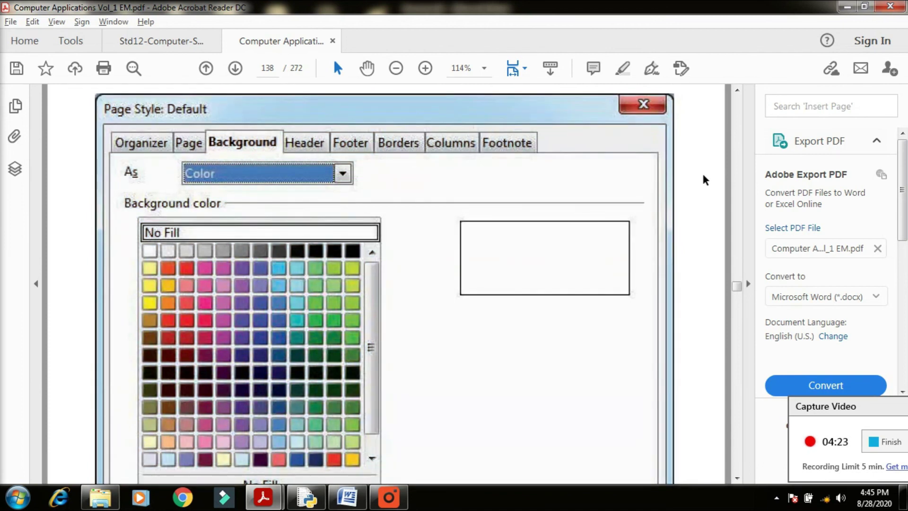
- Switch to Word and view the Page Border options in Borders and Shading without applying a border
key("alt+Tab")
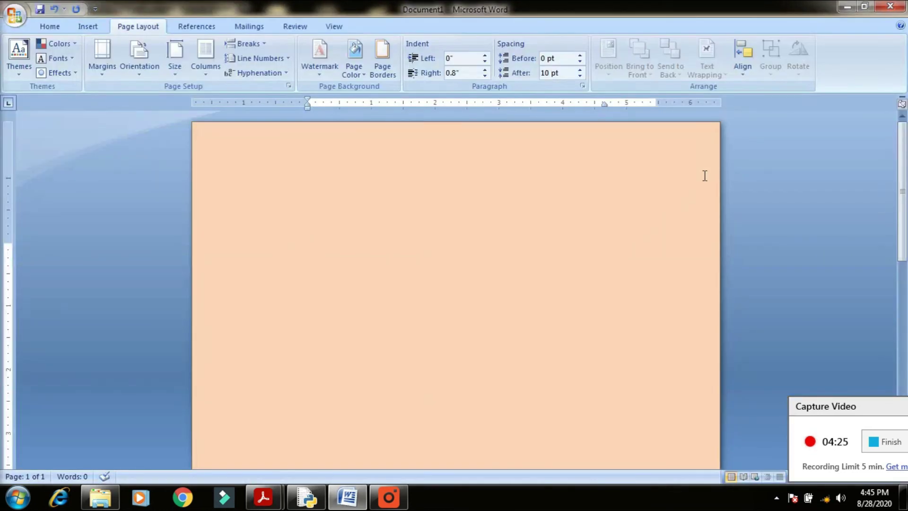
left_click(383, 76)
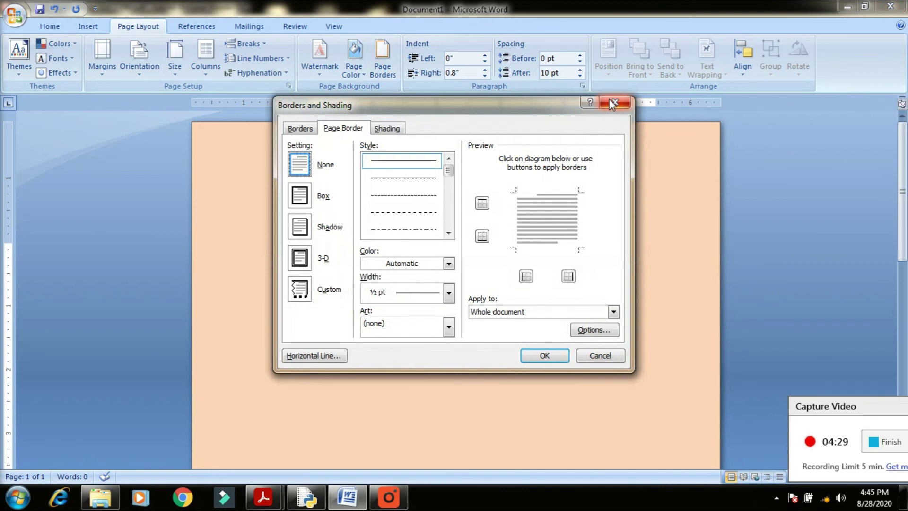
left_click(612, 104)
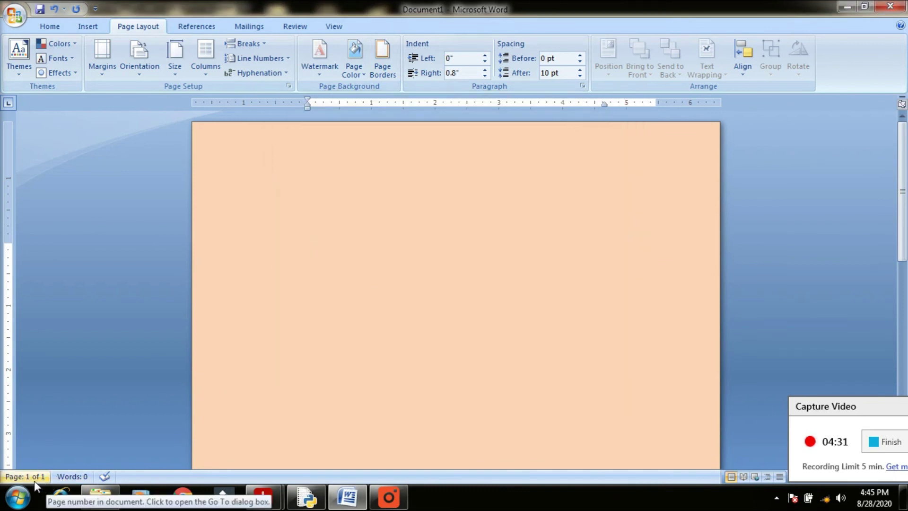
- Extend the blank document with empty lines so that it continues onto additional pages
scroll(284, 394, "down", 10)
scroll(454, 288, "down", 15)
scroll(454, 288, "down", 15)
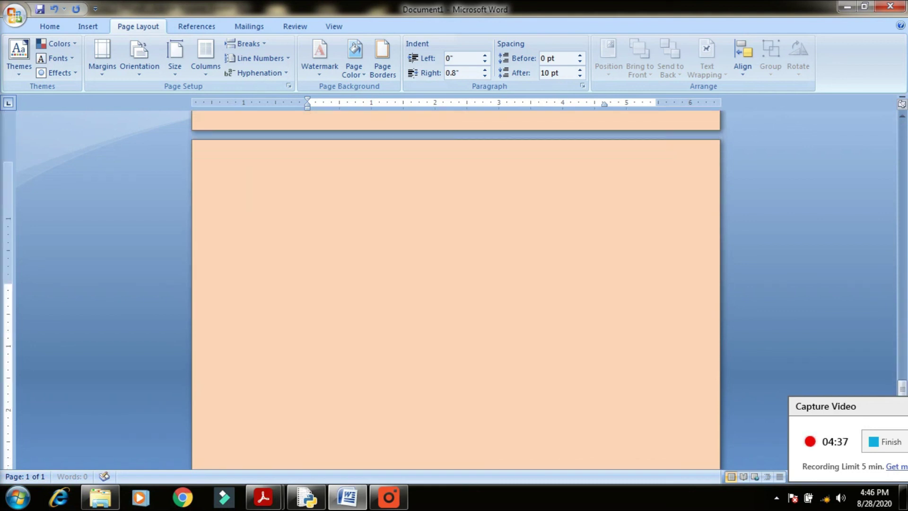